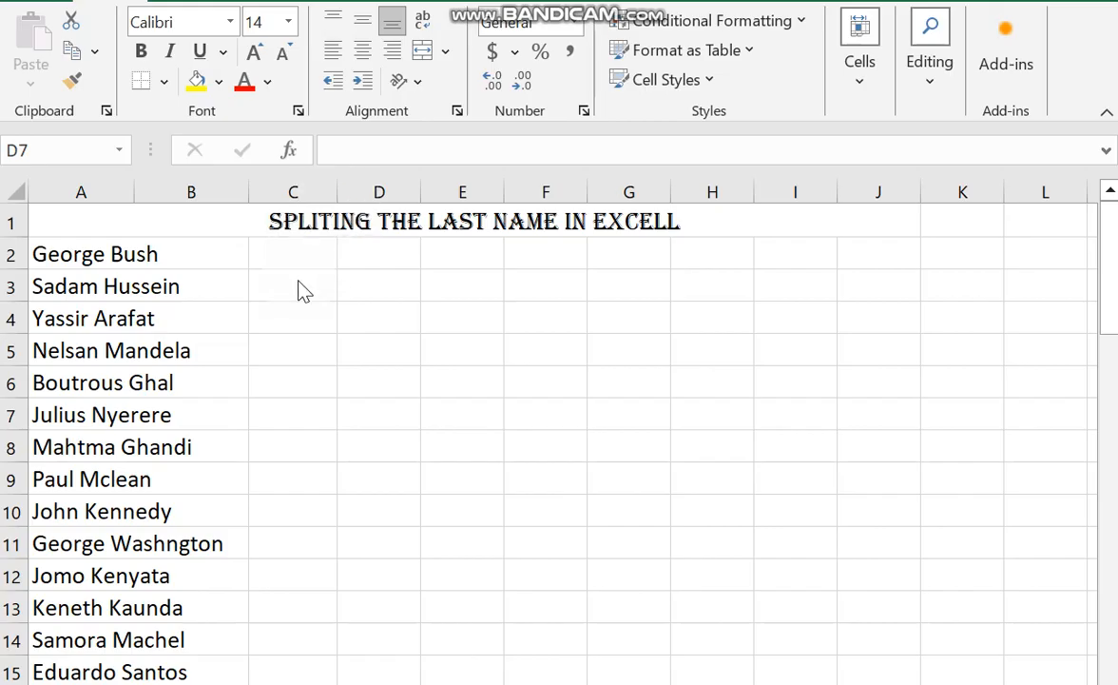
Widen column C beside the list of full names.
drag(337, 190, 393, 190)
click(329, 254)
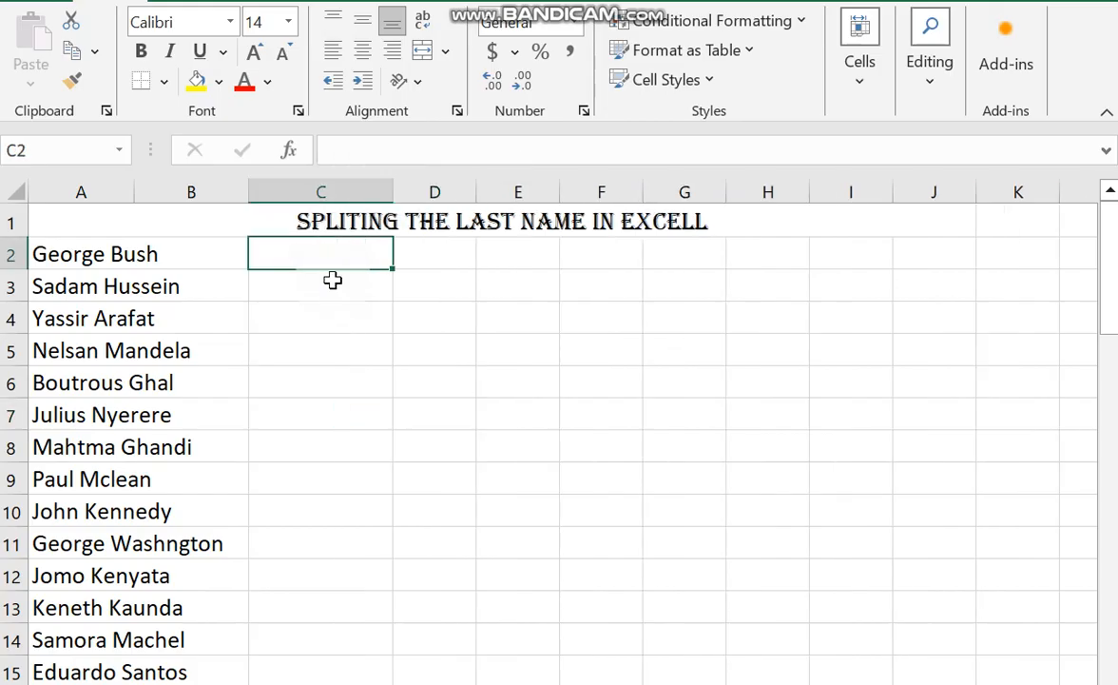
click(324, 283)
click(313, 321)
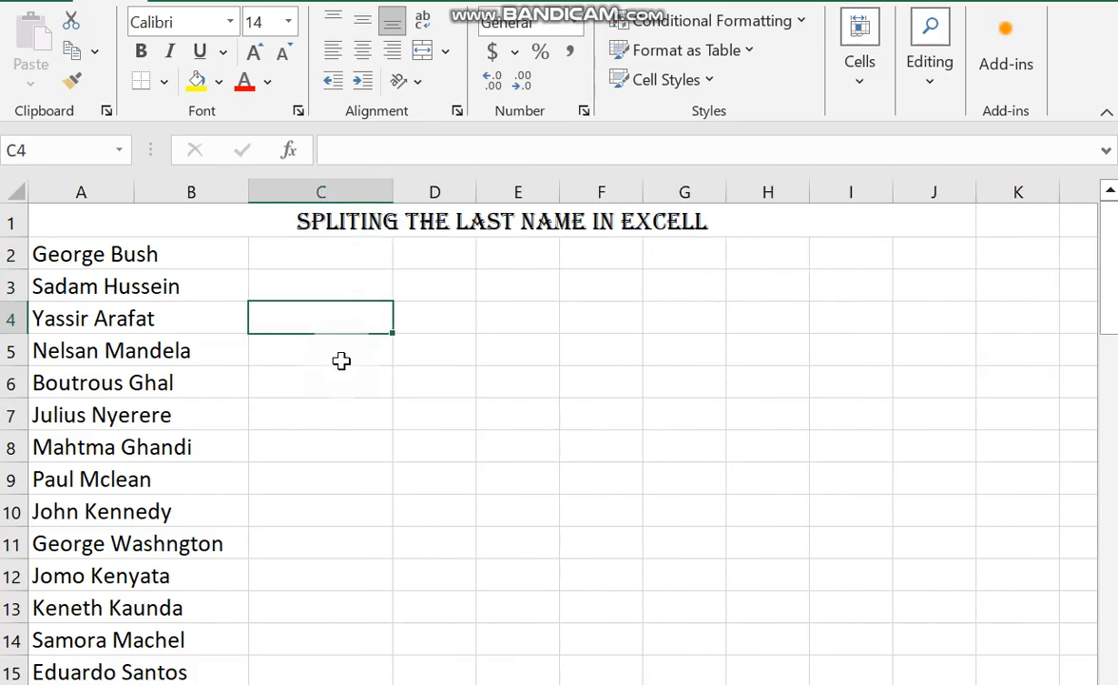
click(332, 358)
click(292, 385)
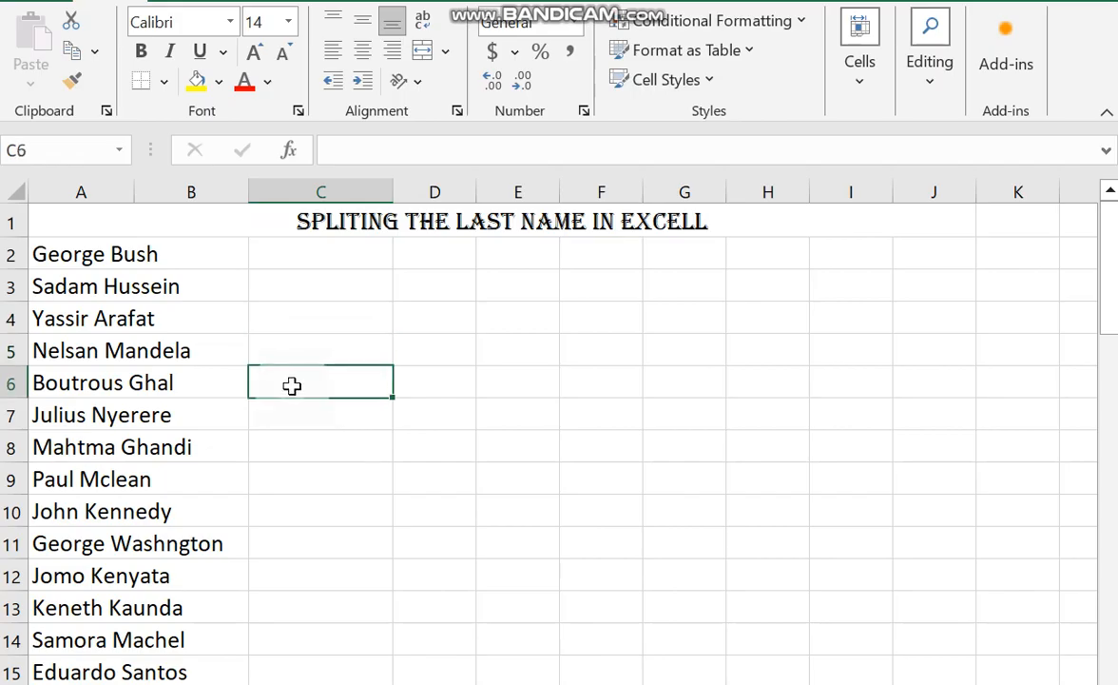
click(315, 419)
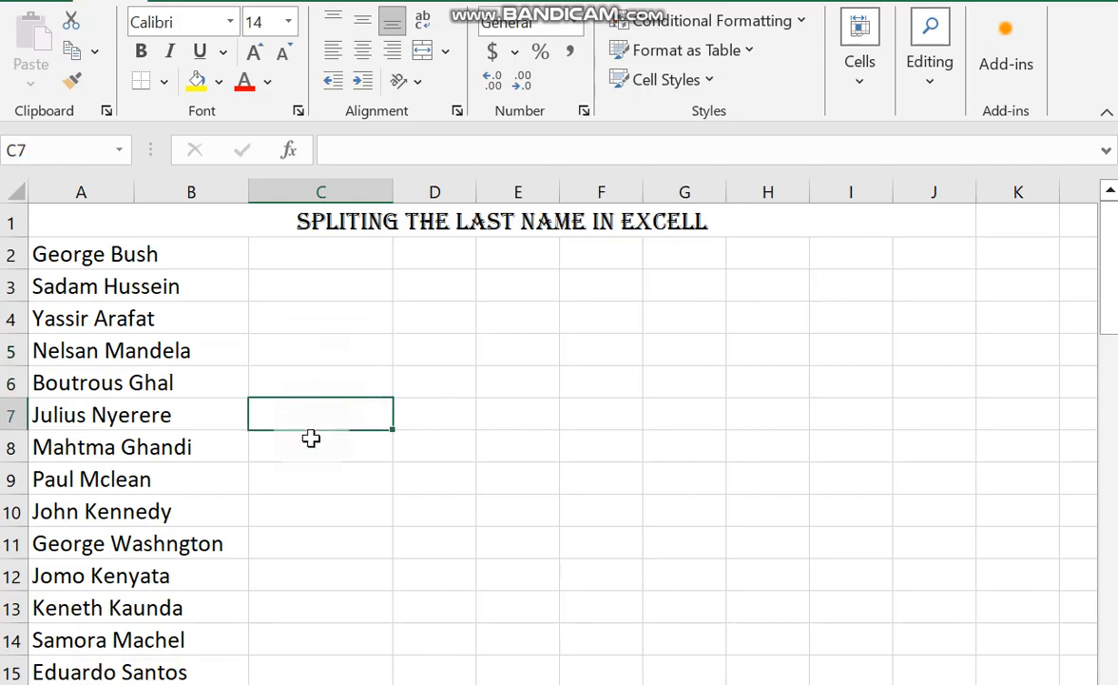
click(283, 670)
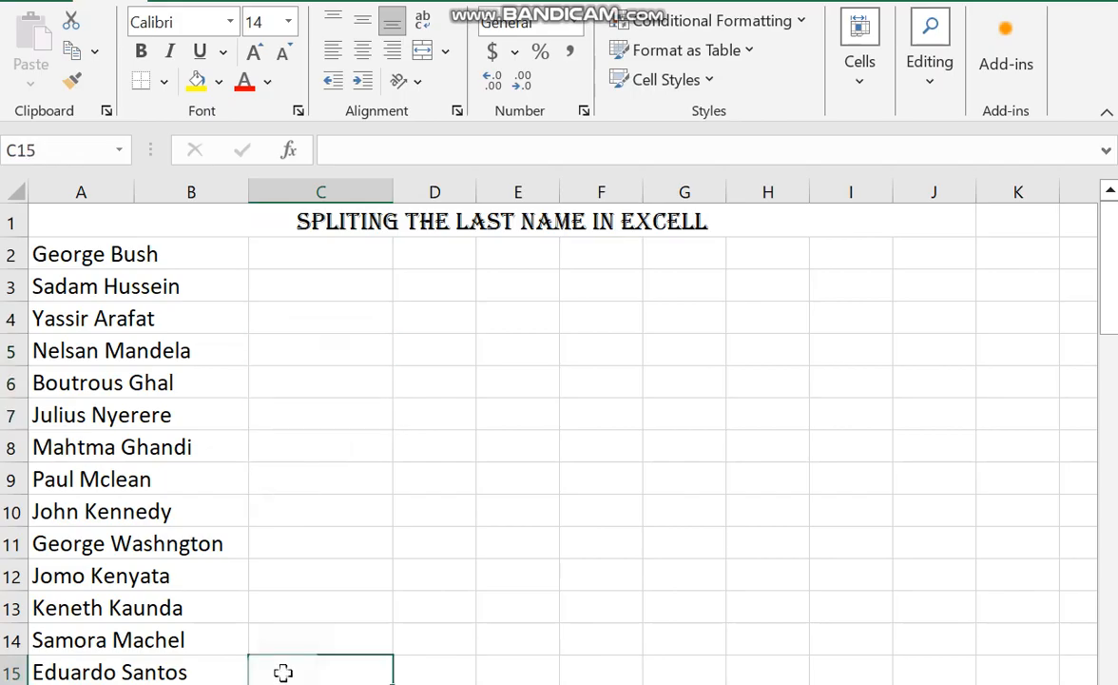
Start a formula in cell C2, in the row of the first full name.
click(337, 261)
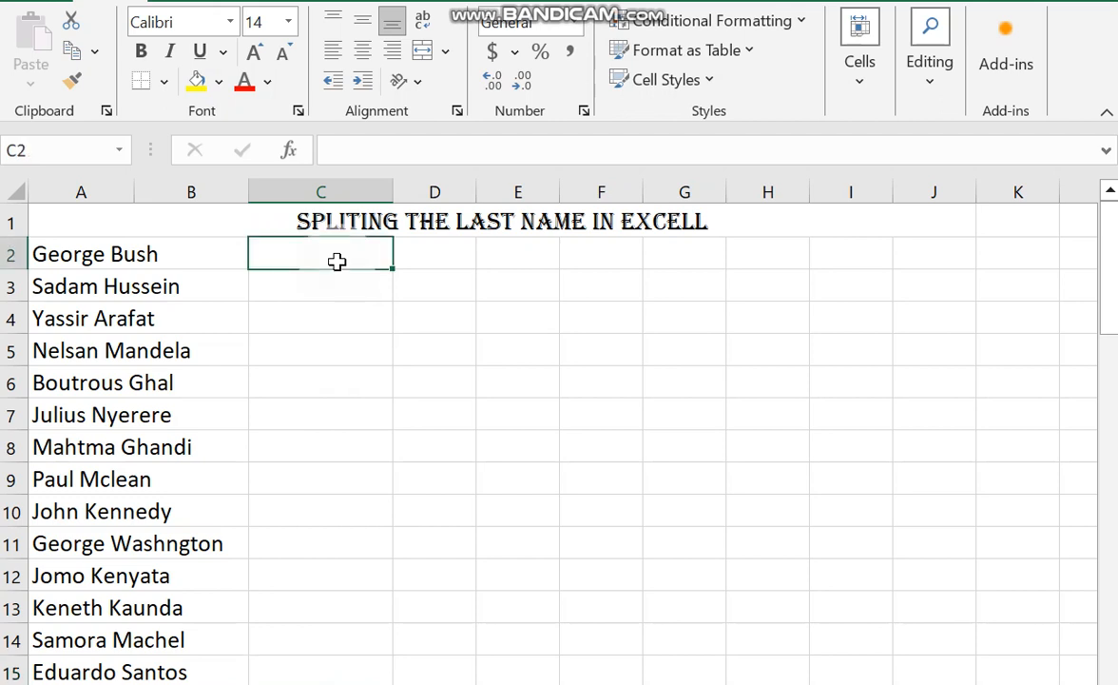
text(=)
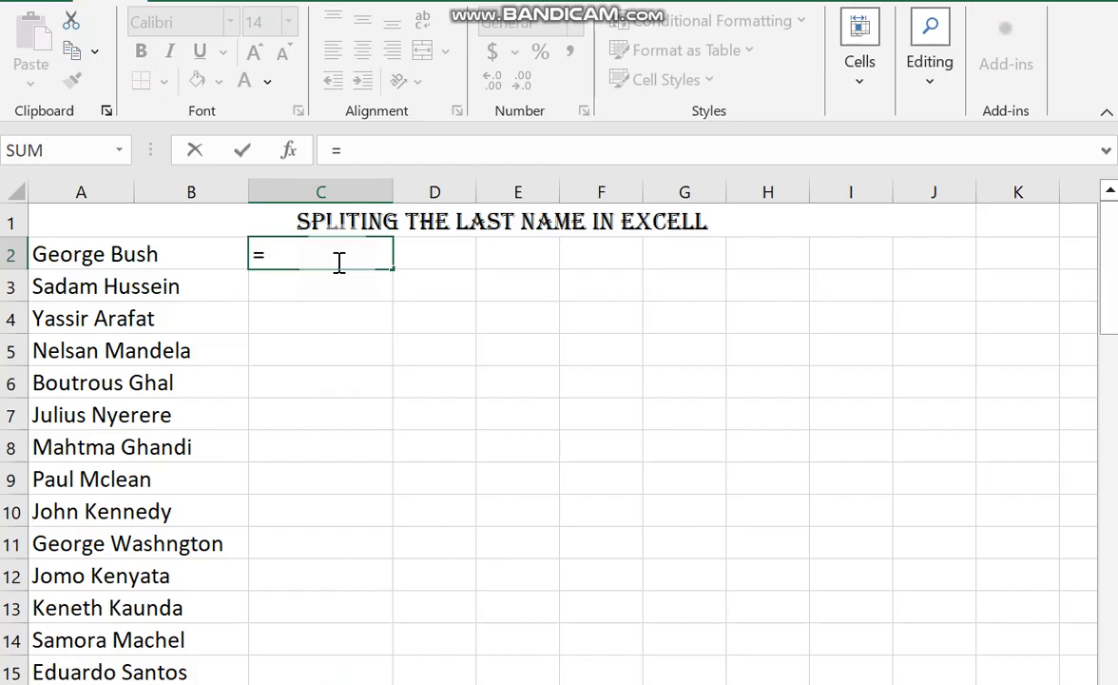
text(LEFT)
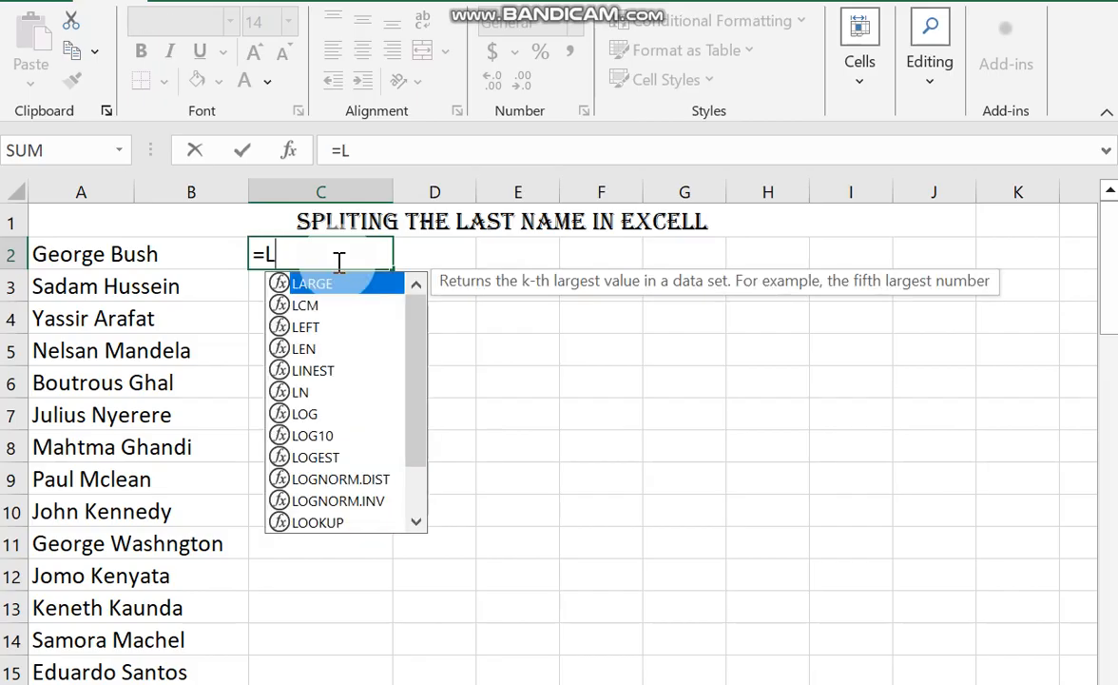
key(BackSpace)
key(BackSpace)
key(BackSpace)
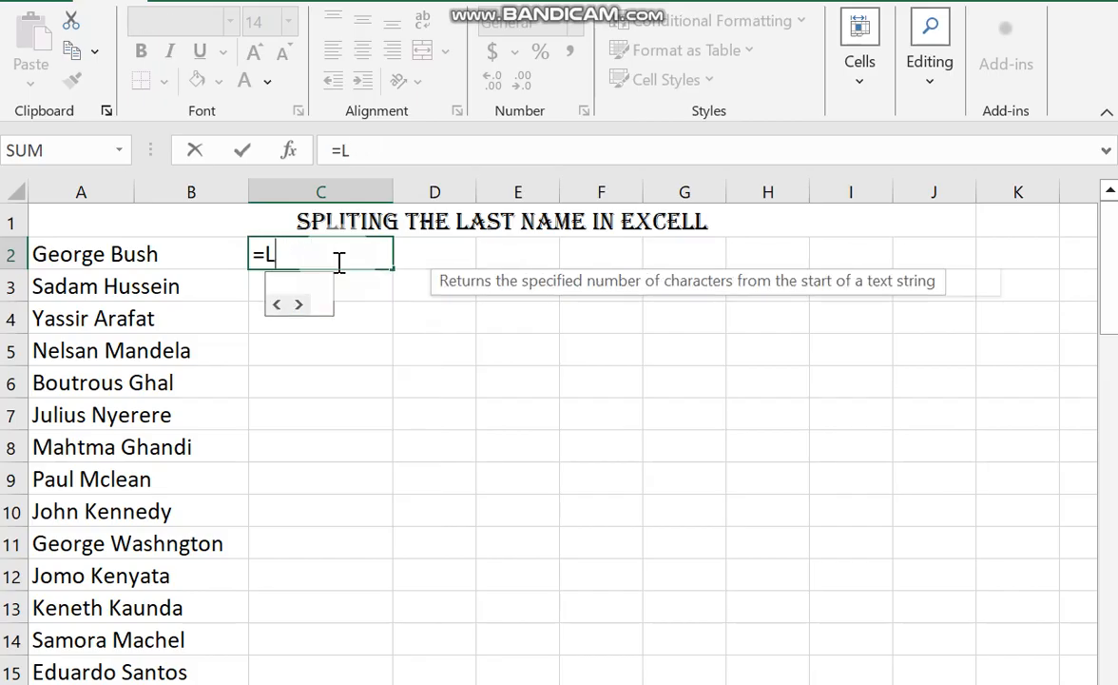
key(BackSpace)
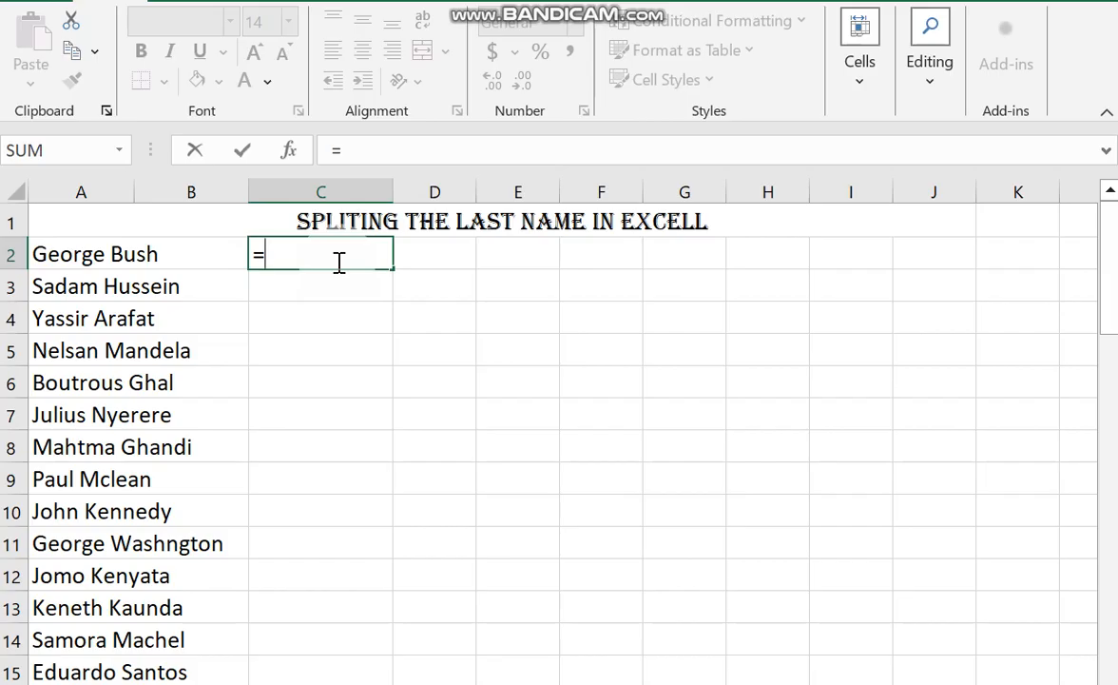
Complete the C2 formula as =RIGHT(A2,4) and fill it down through row 15.
text(RIGHT)
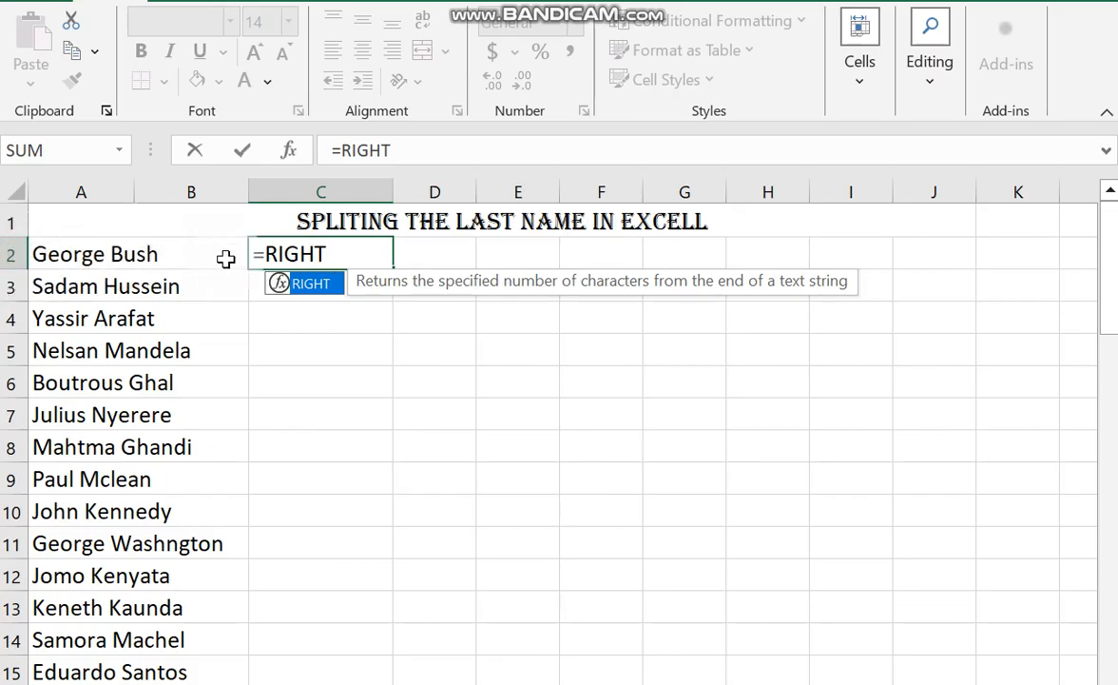
text(()
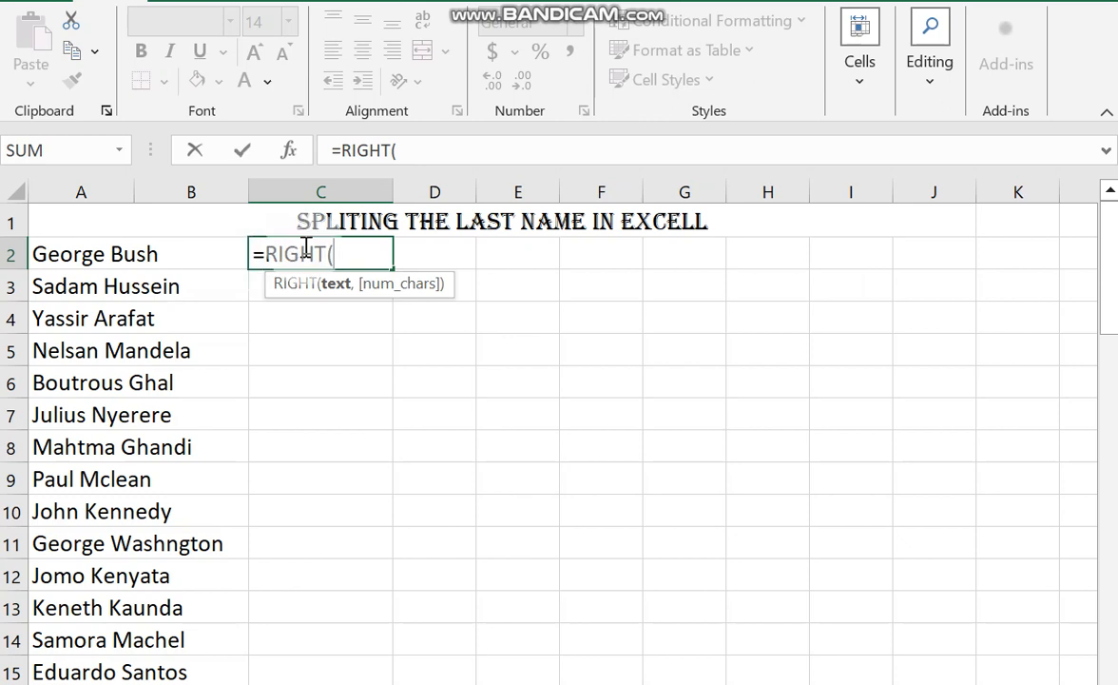
click(97, 254)
text(,4)
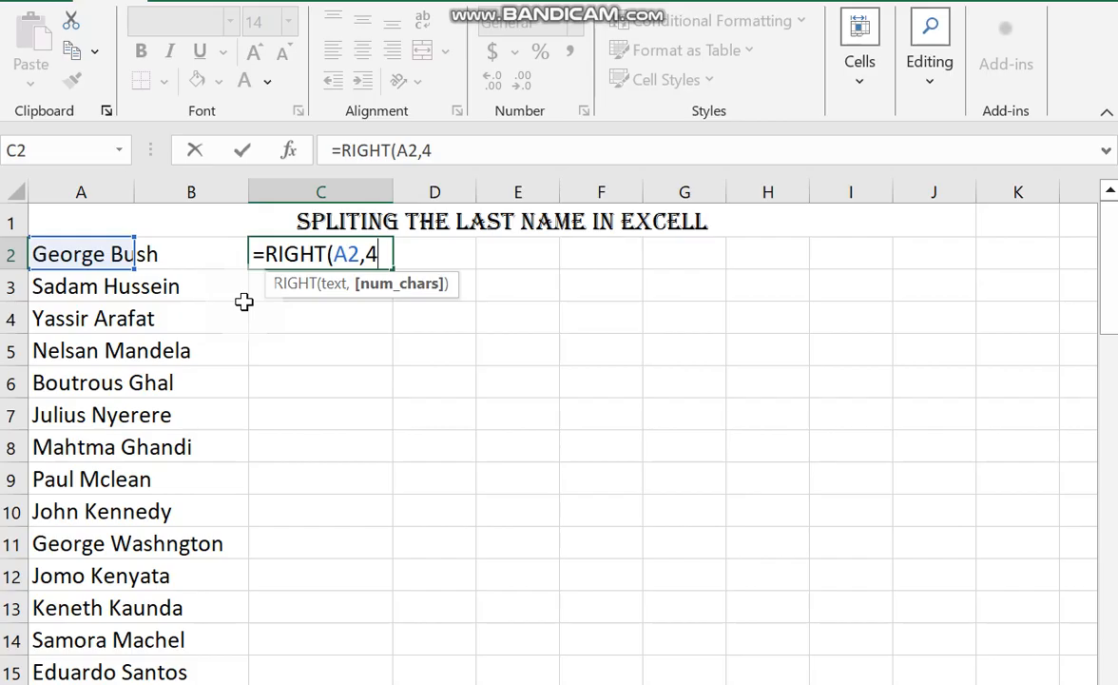
text())
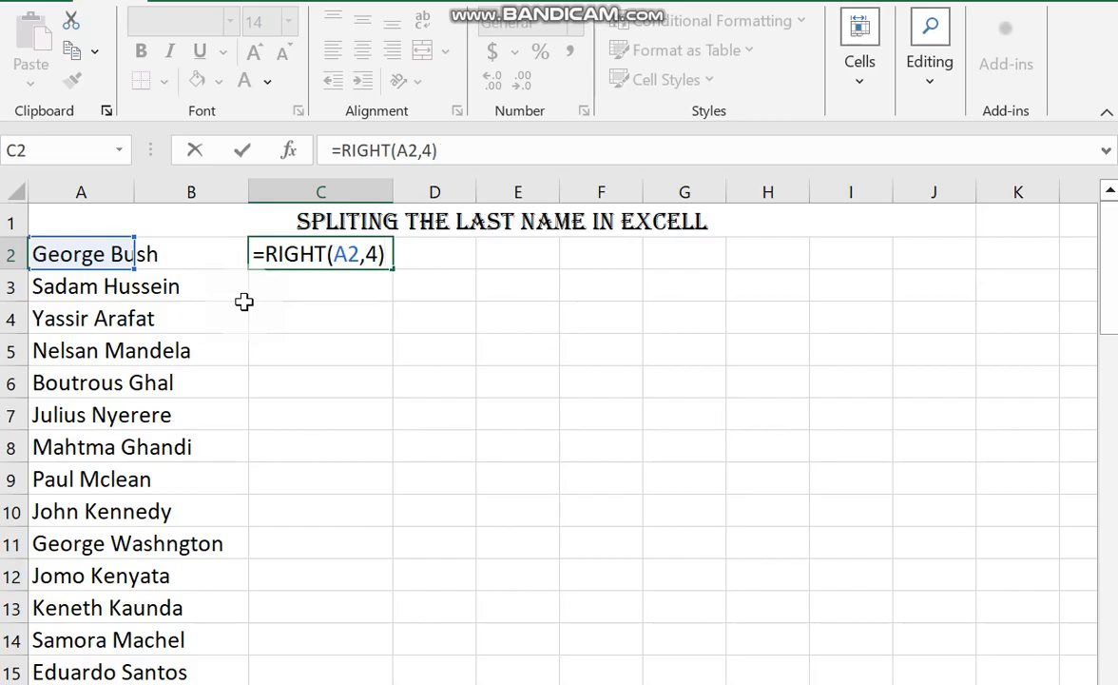
key(Return)
click(357, 247)
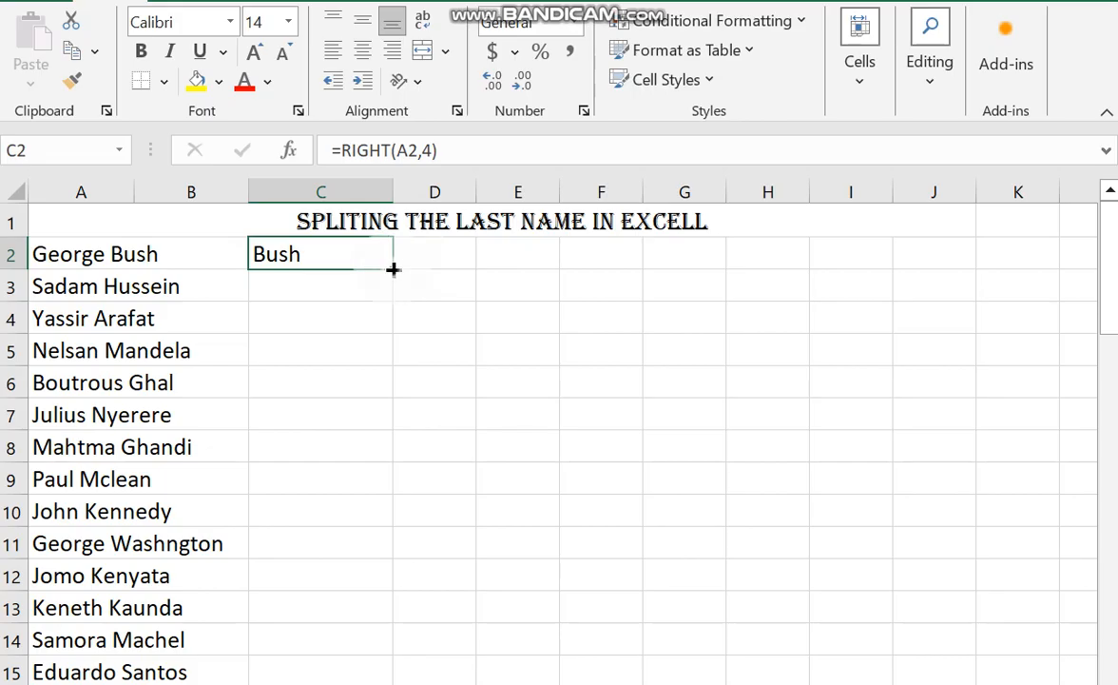
drag(393, 270, 380, 676)
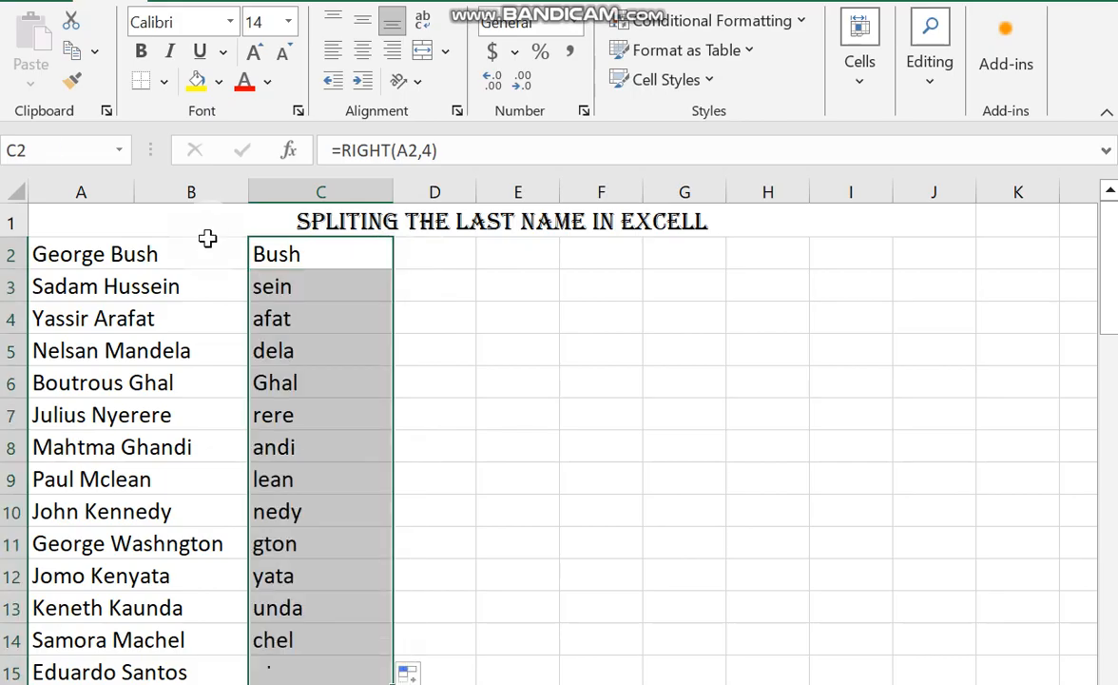
Delete the entire empty column B and widen column A well beyond the longest full name.
drag(135, 192, 201, 200)
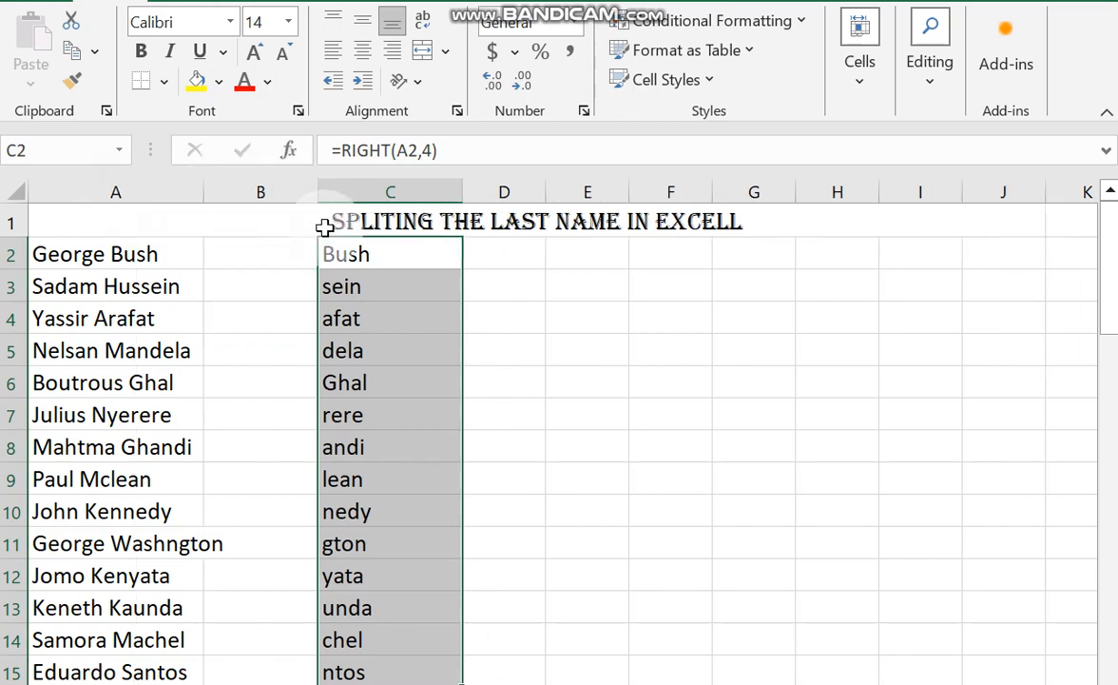
click(271, 287)
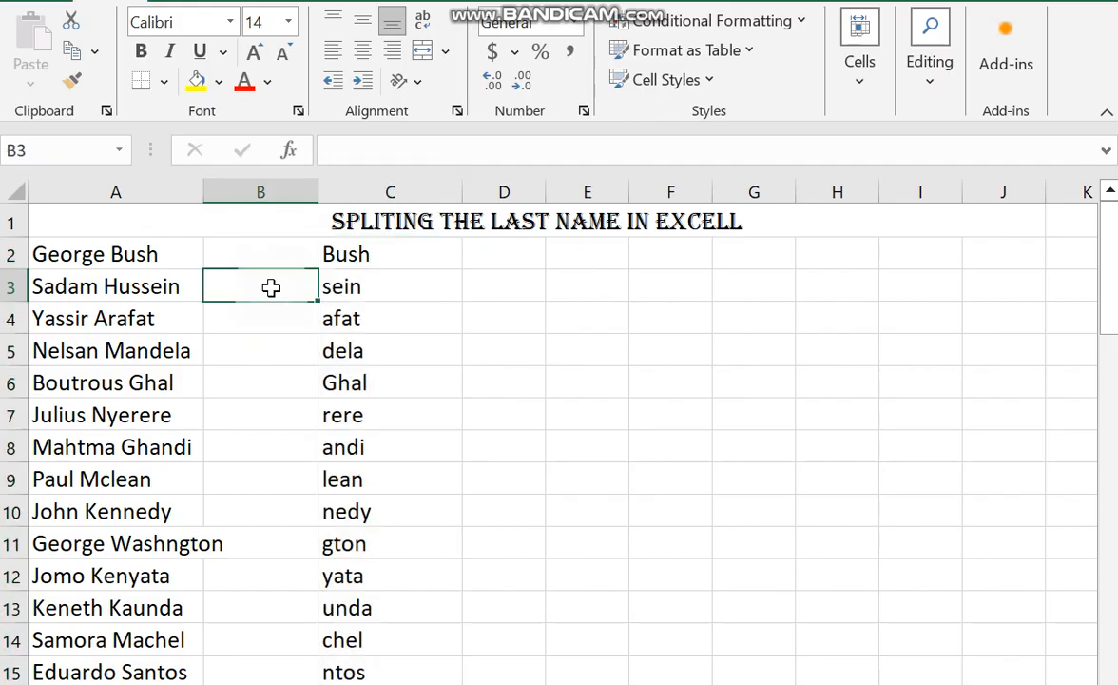
right_click(272, 290)
click(323, 410)
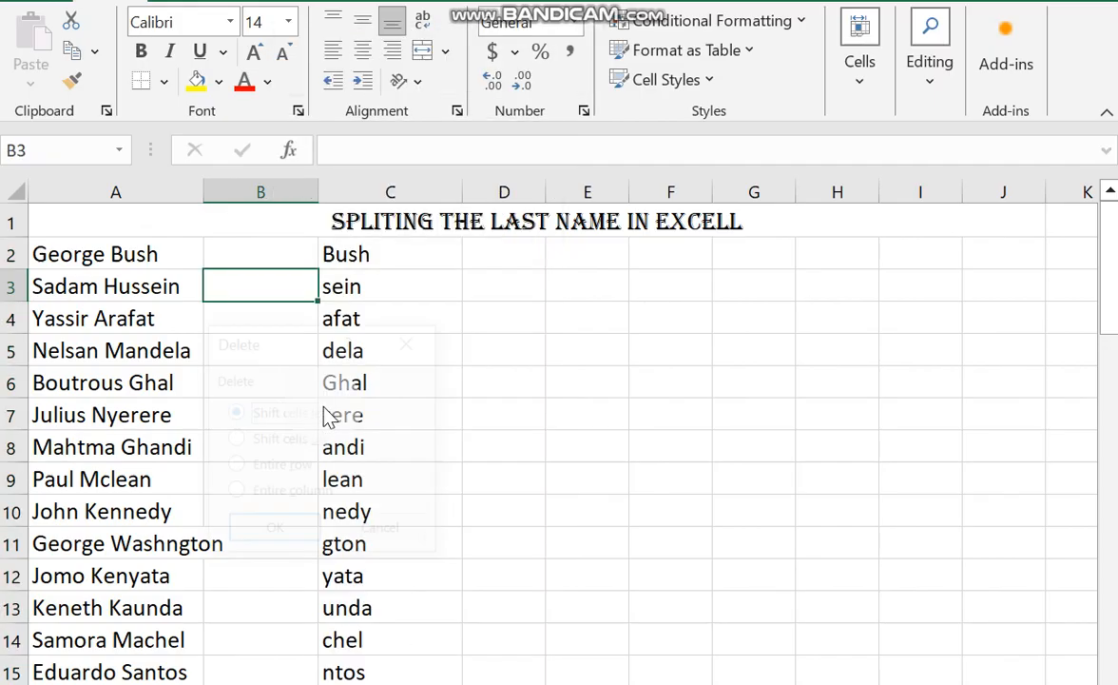
click(294, 496)
click(278, 532)
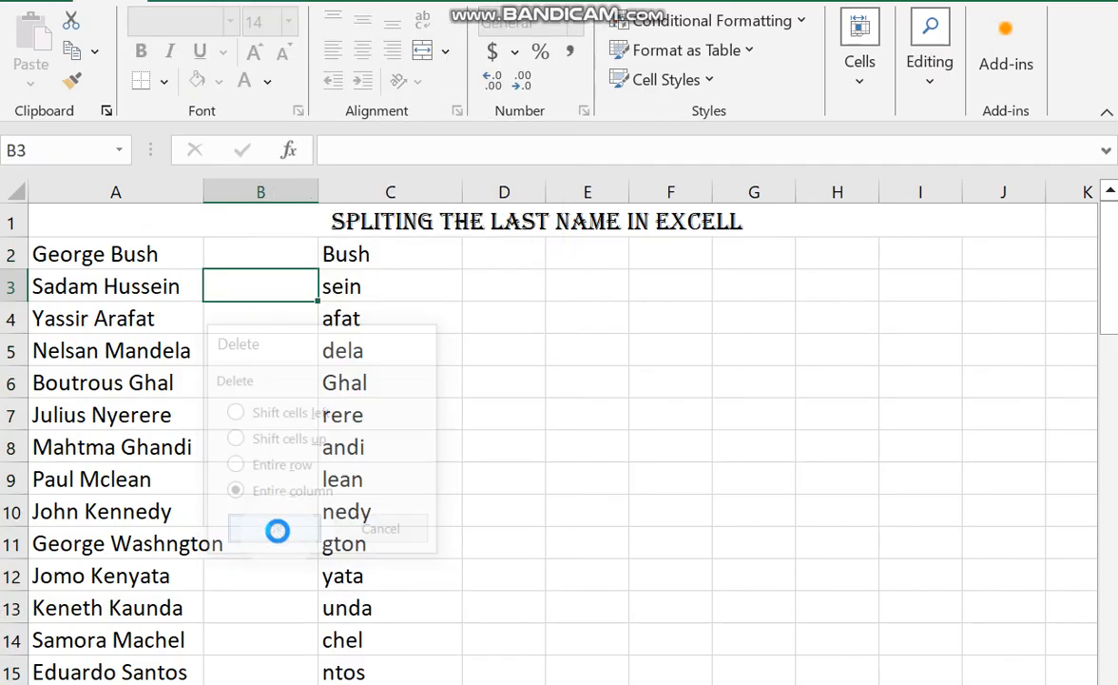
drag(204, 195, 351, 202)
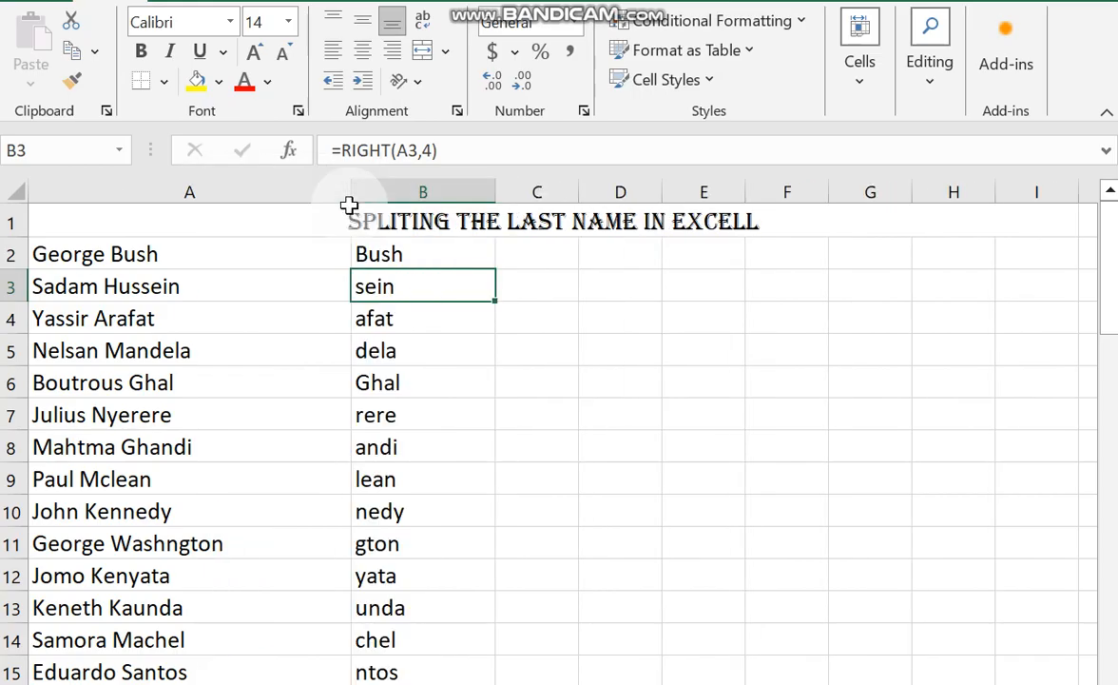
Examine the RIGHT formulas in column B, including B2's character-count argument and the cells down to B15.
click(397, 320)
click(380, 253)
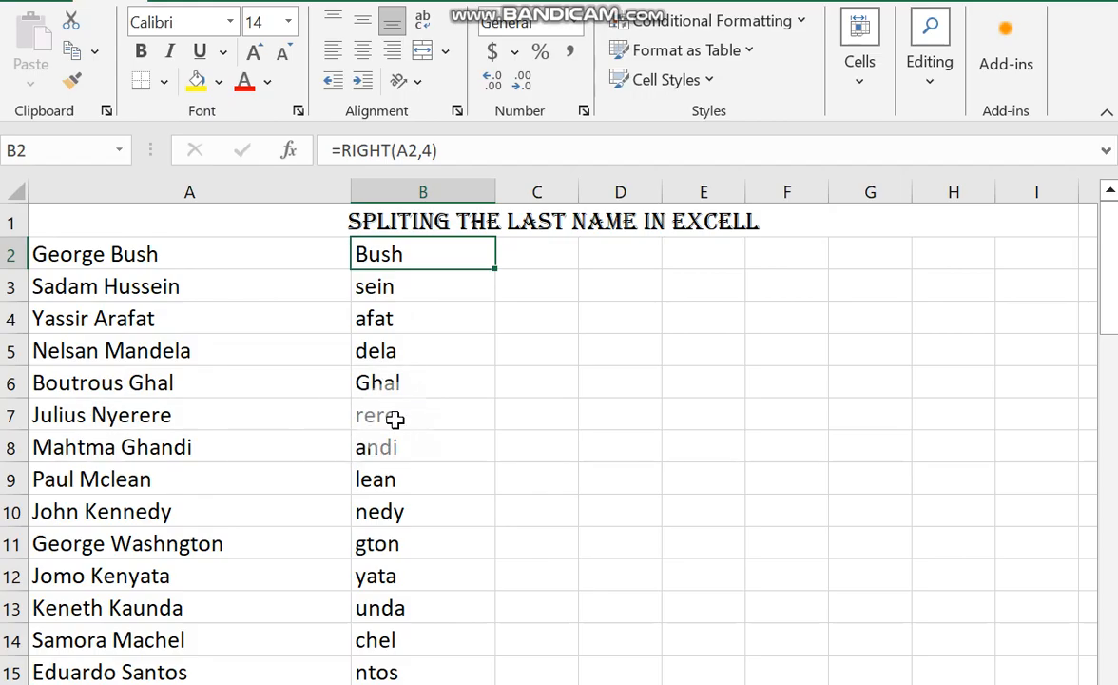
double_click(437, 254)
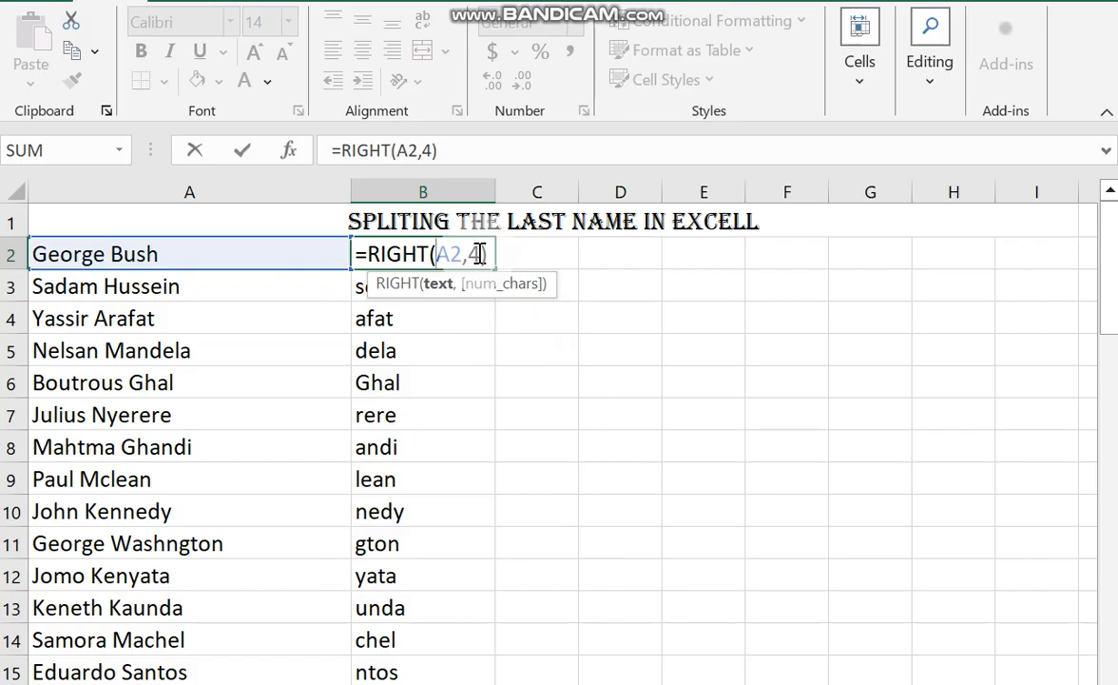
drag(481, 254, 474, 254)
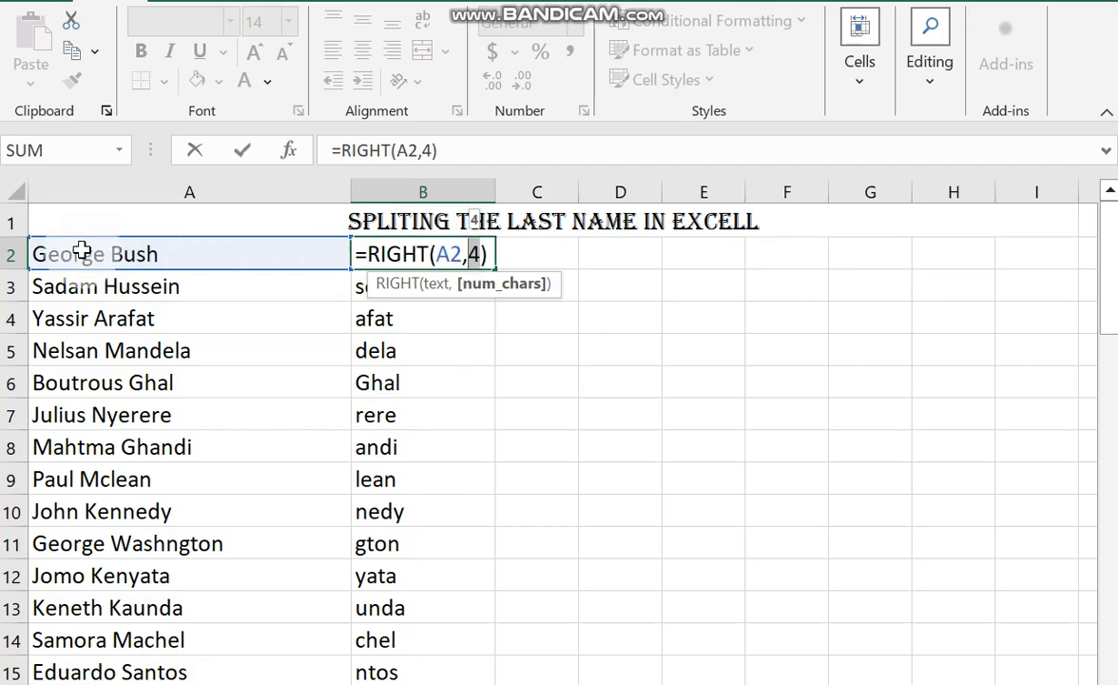
key(Return)
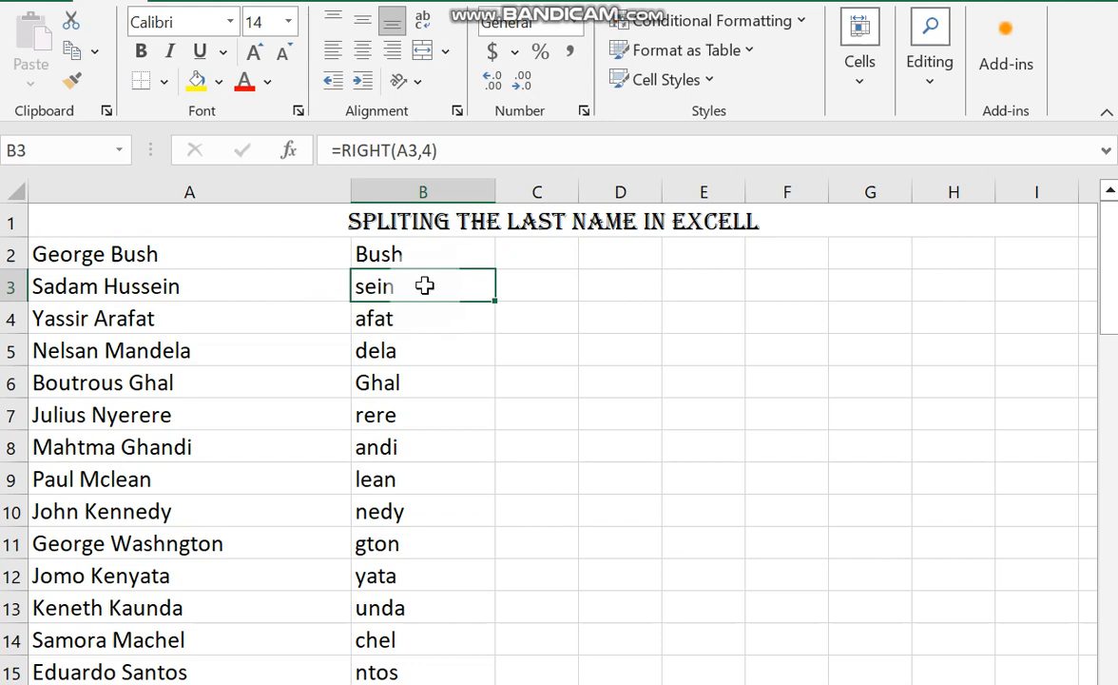
key(Down)
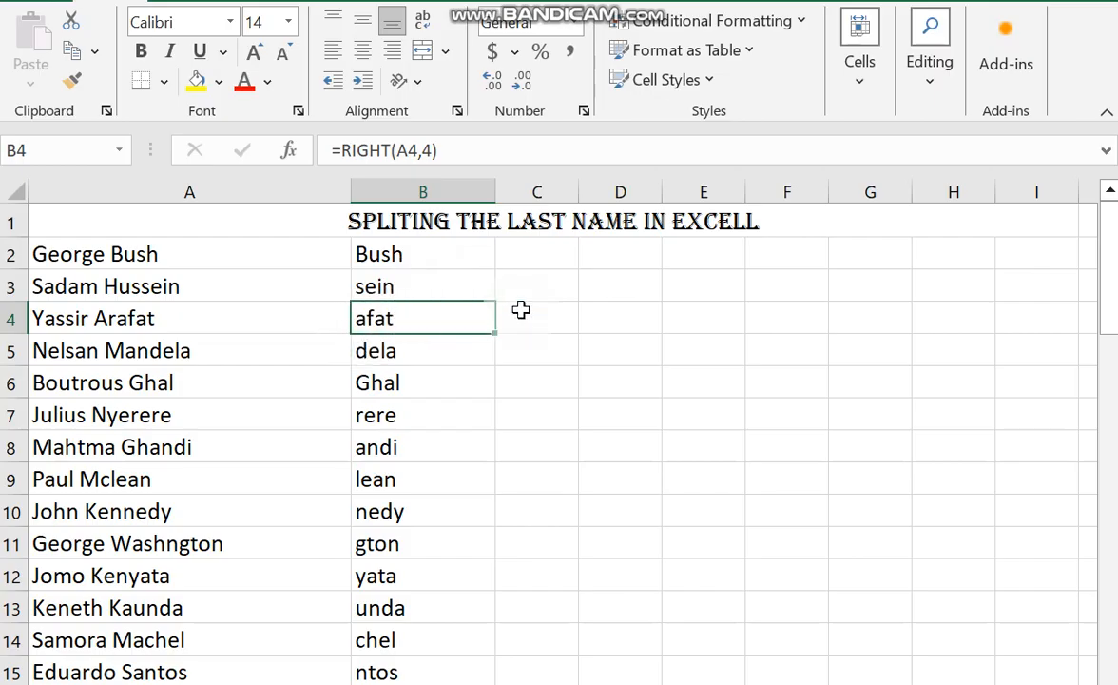
key(Down)
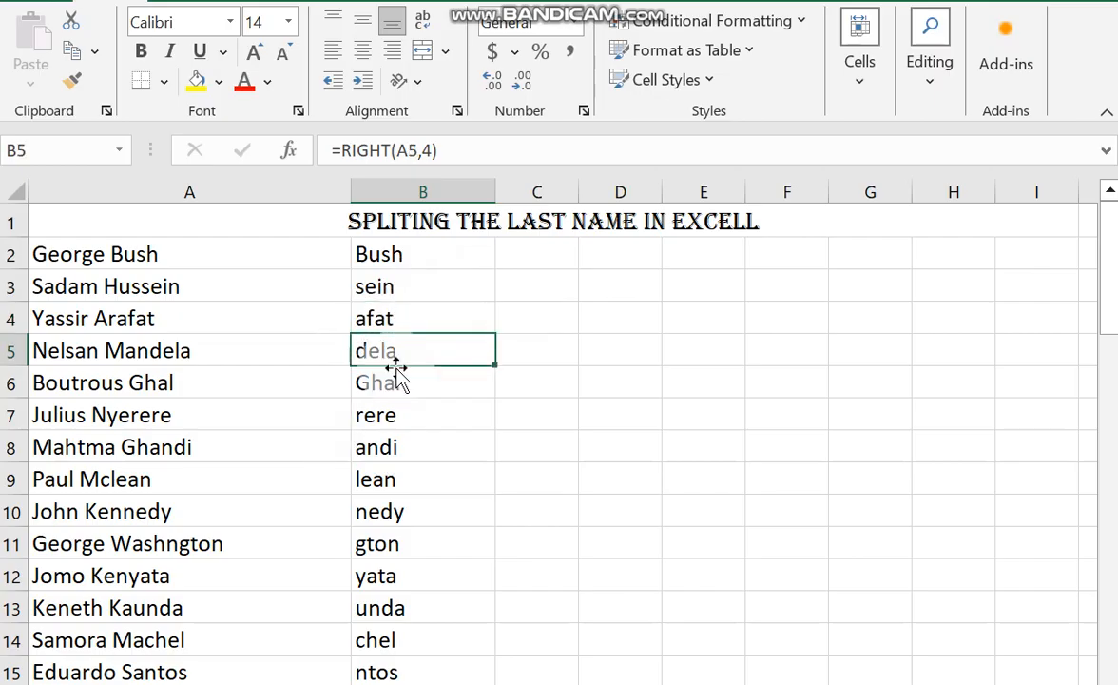
click(371, 673)
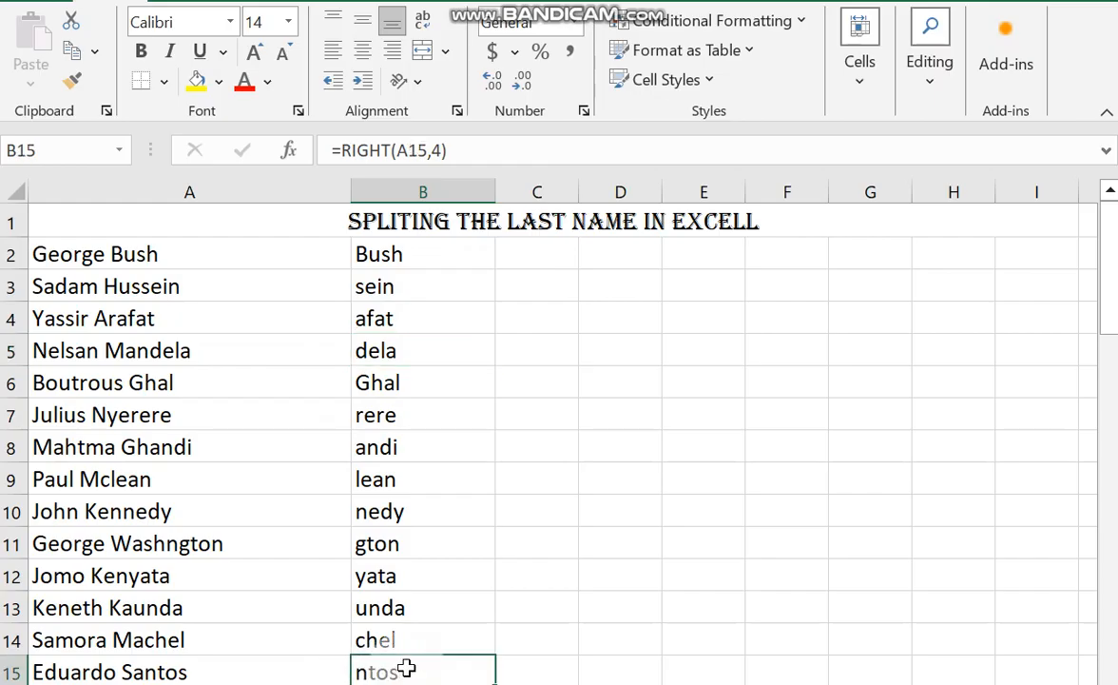
click(406, 256)
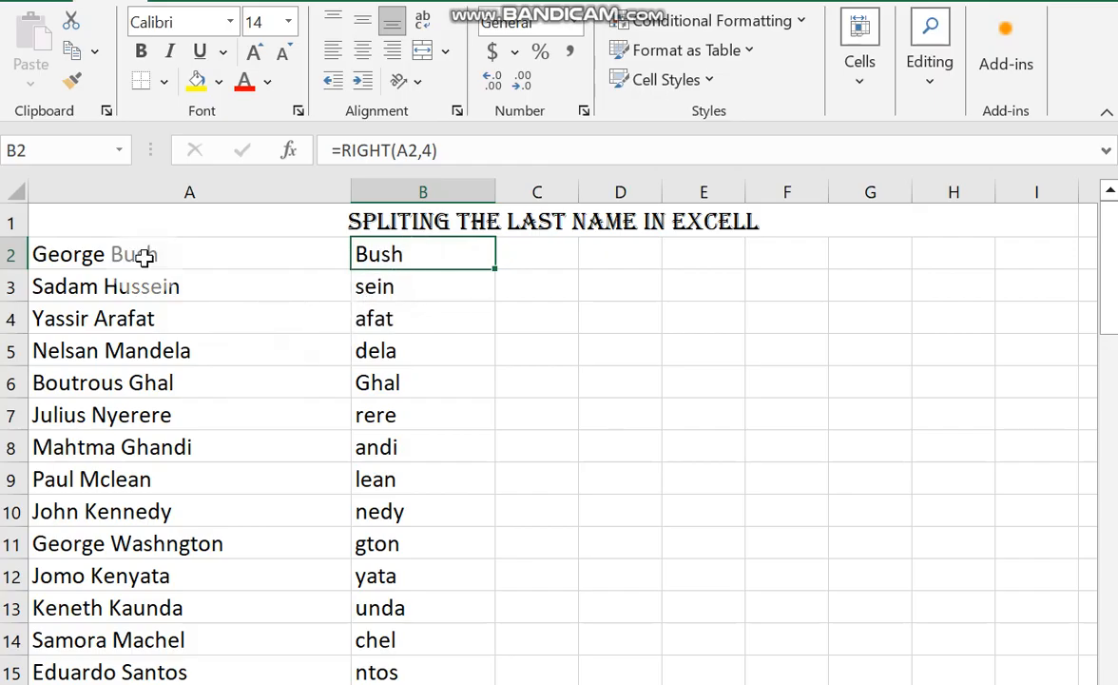
Compare the full name in A2 with the num_chars argument of the RIGHT formula in B2.
click(112, 255)
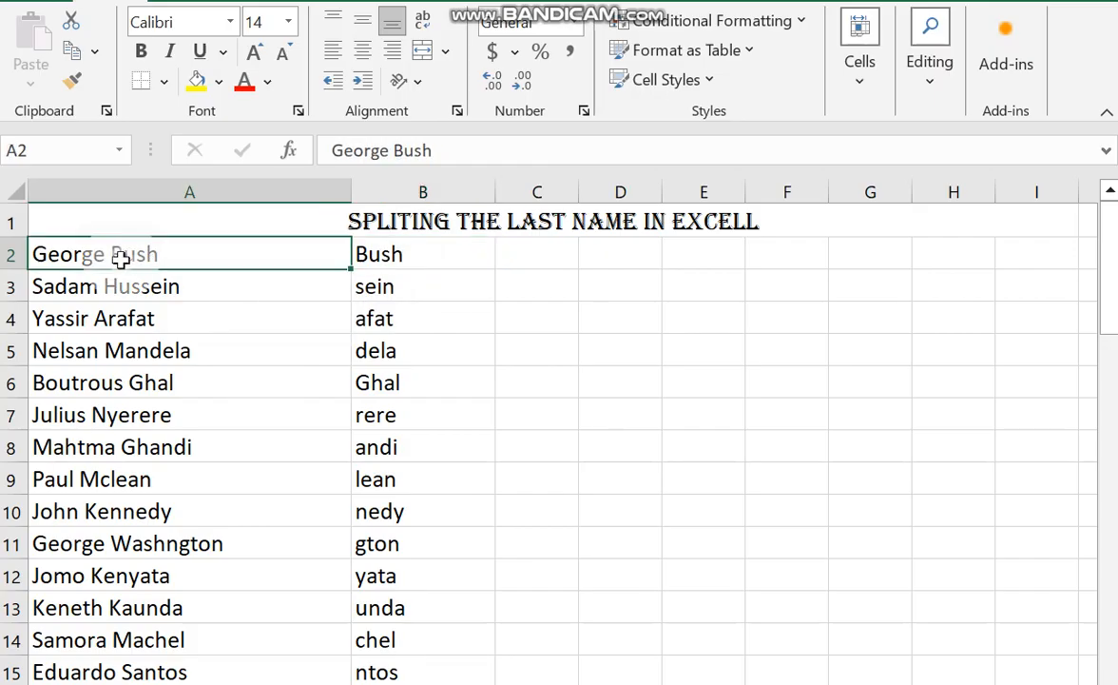
click(395, 154)
key(Return)
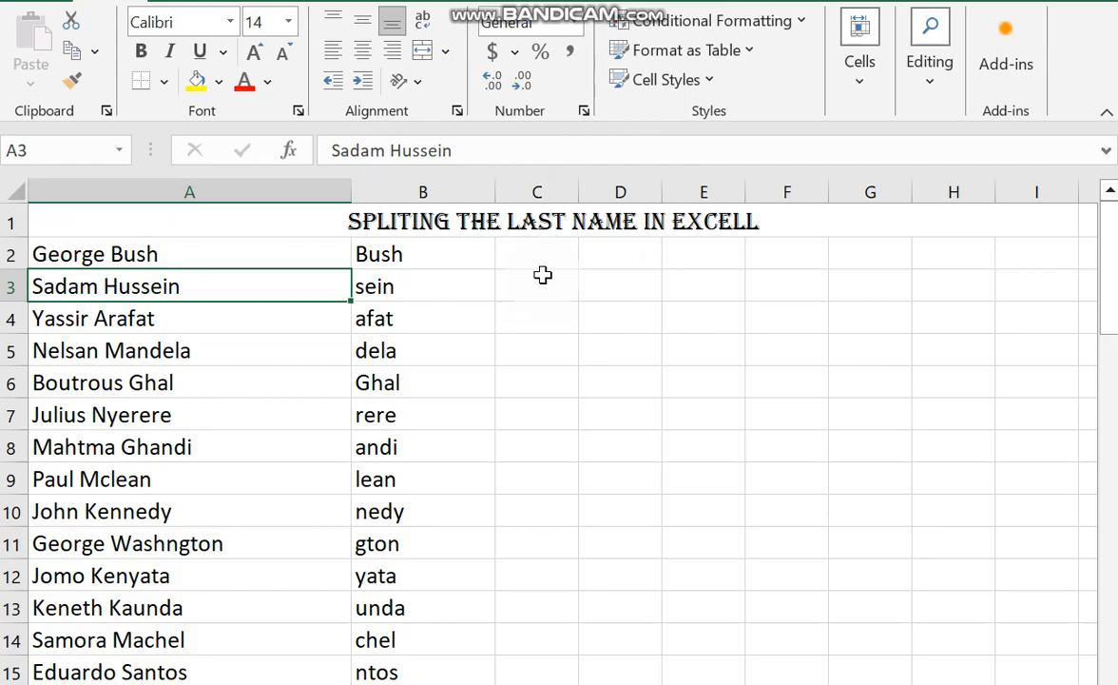
click(429, 249)
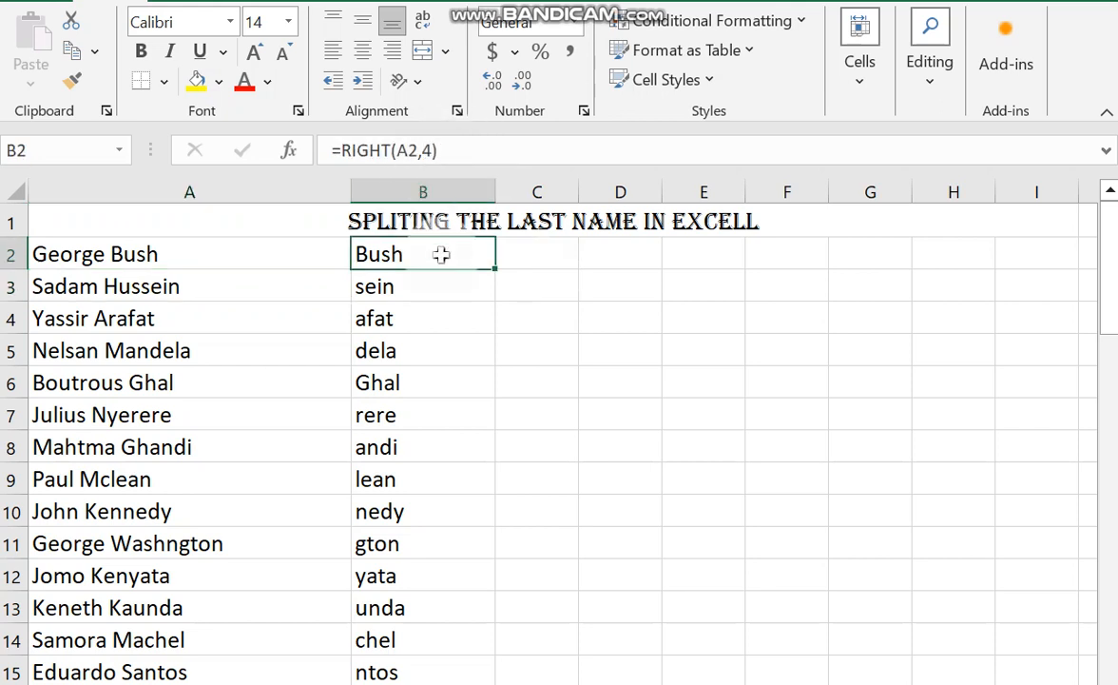
double_click(479, 253)
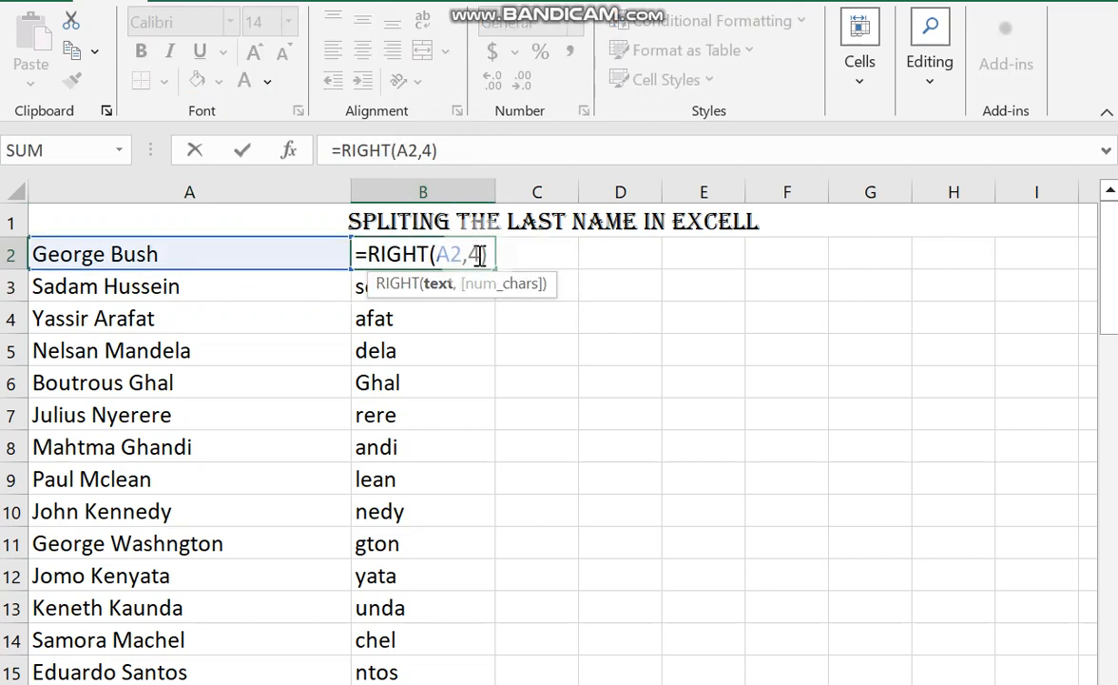
double_click(475, 254)
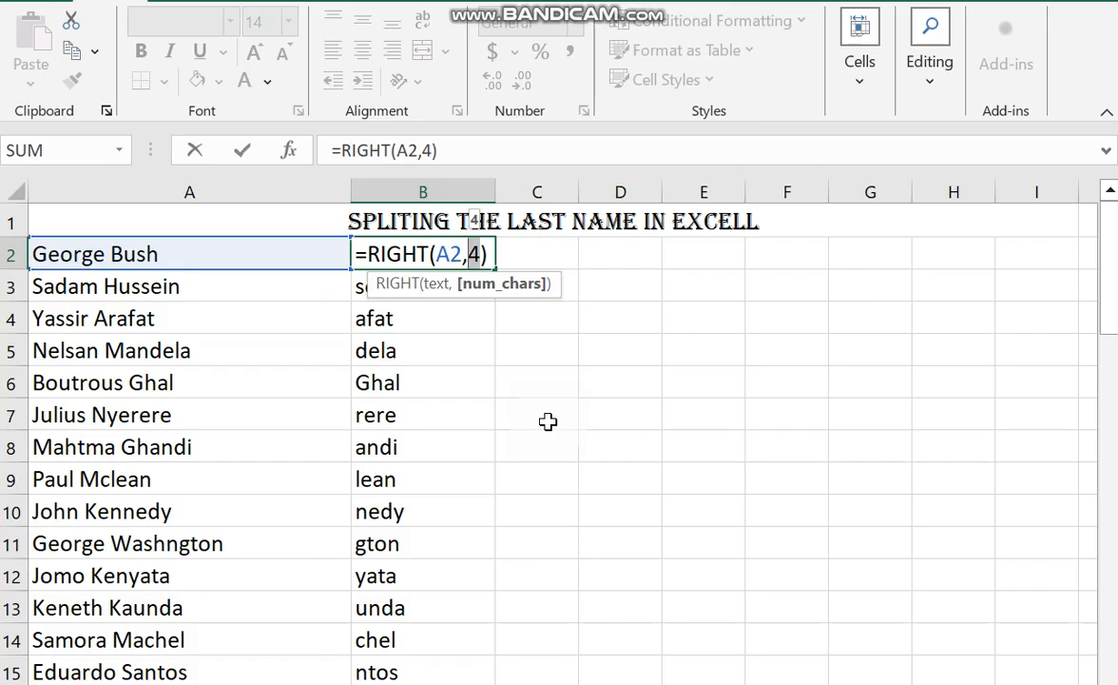
key(Return)
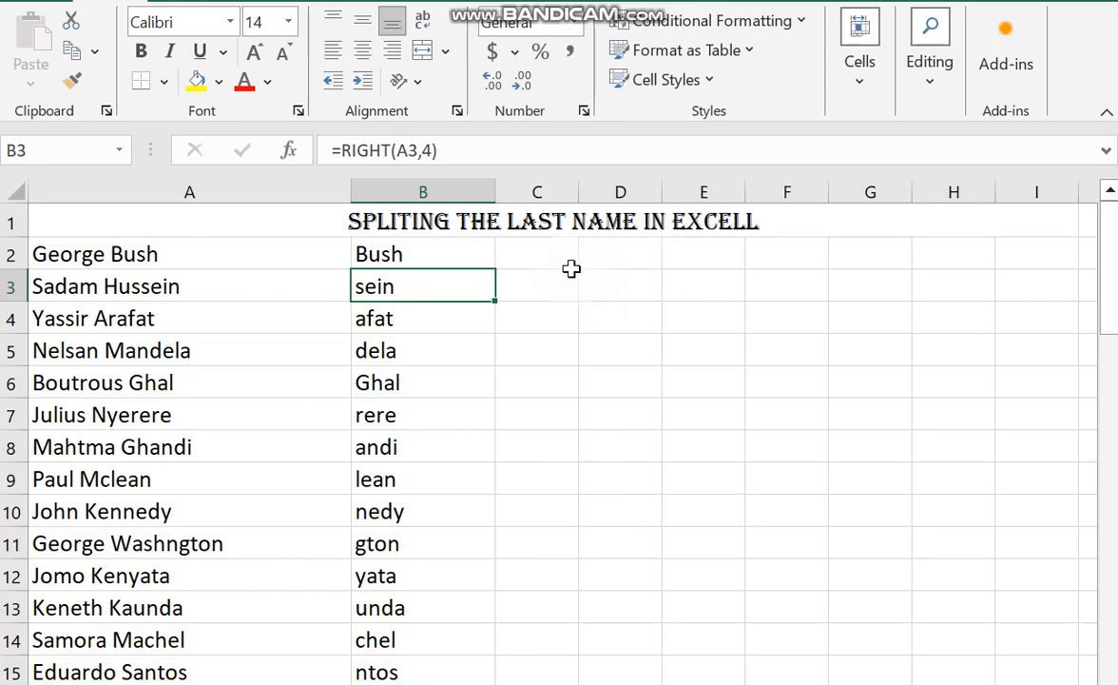
Widen column C and enter =LEFT(A2,FIND(" ",A2)) in C2 to extract the first name.
drag(576, 193, 639, 190)
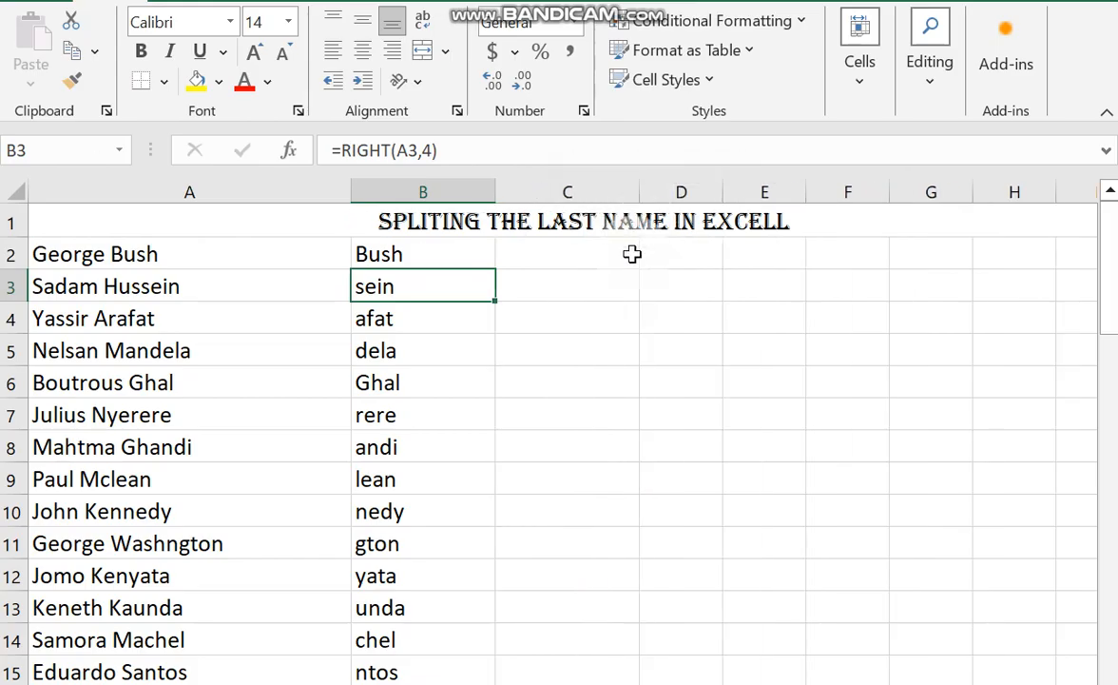
click(587, 258)
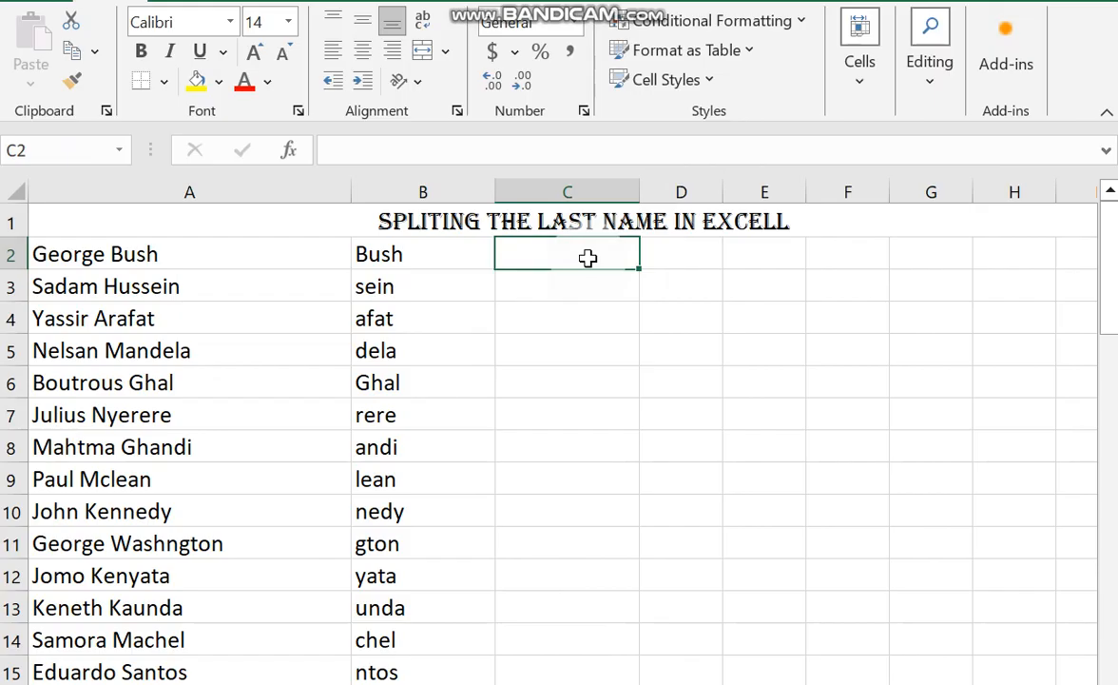
text(=)
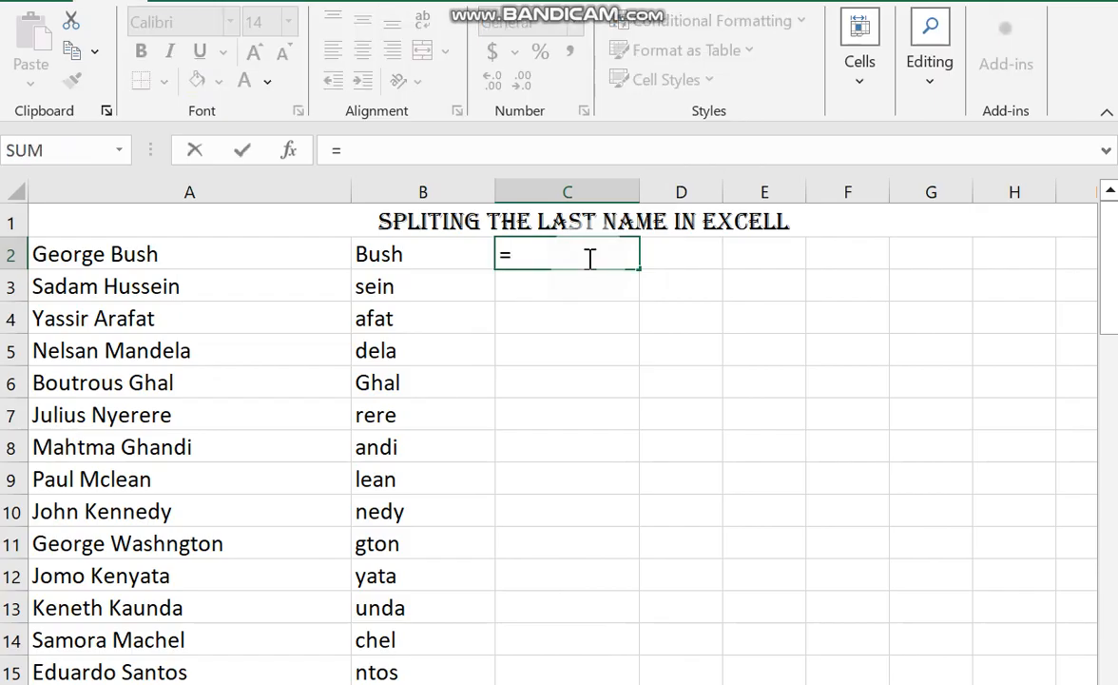
text(LEFT()
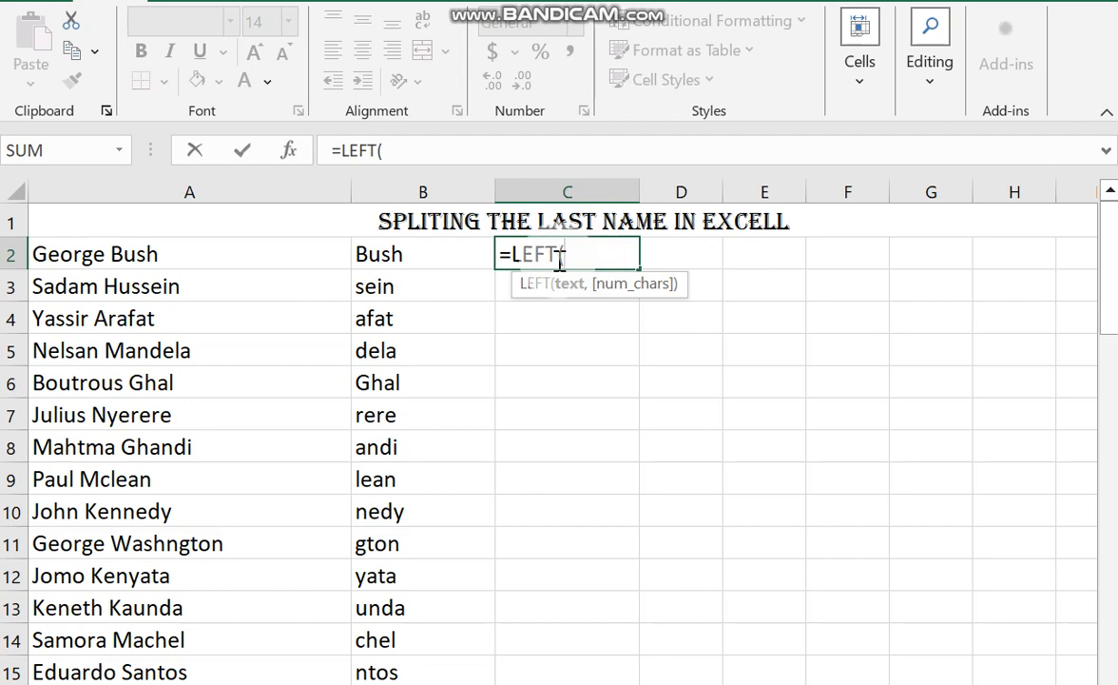
click(175, 255)
text(,)
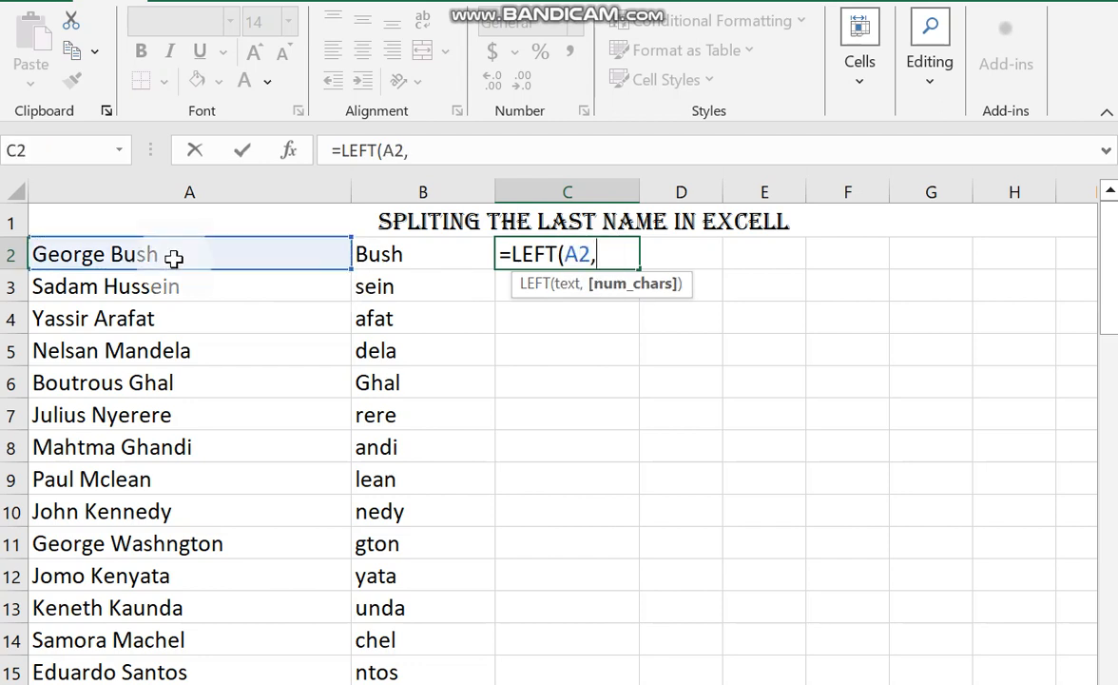
text(FIND()
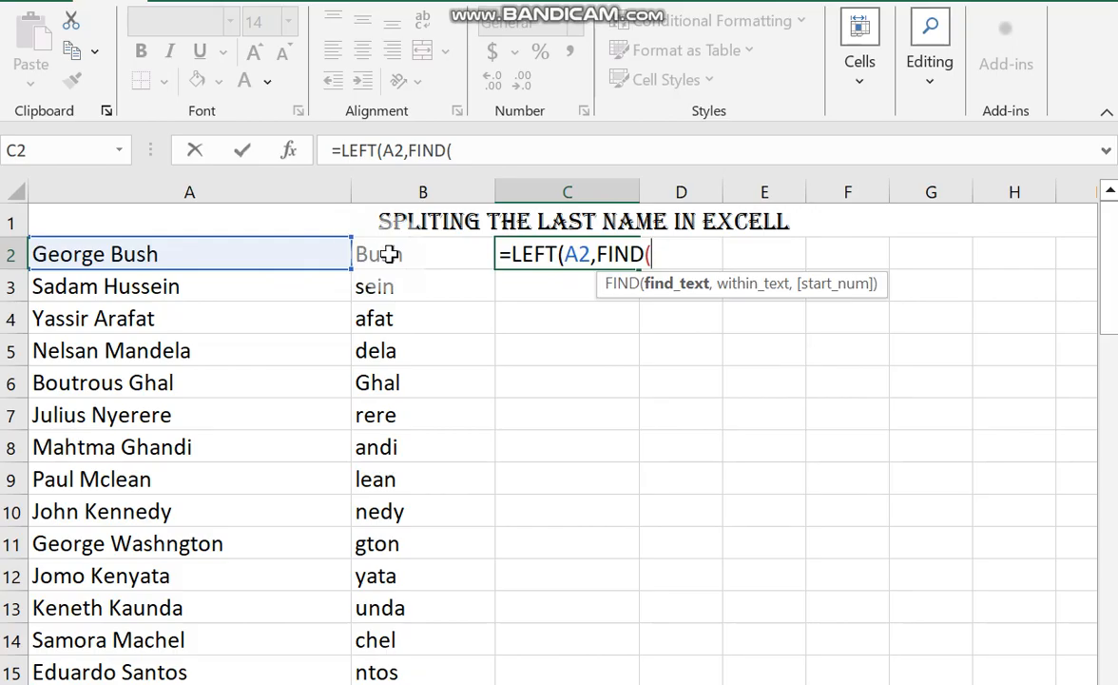
text(" ",)
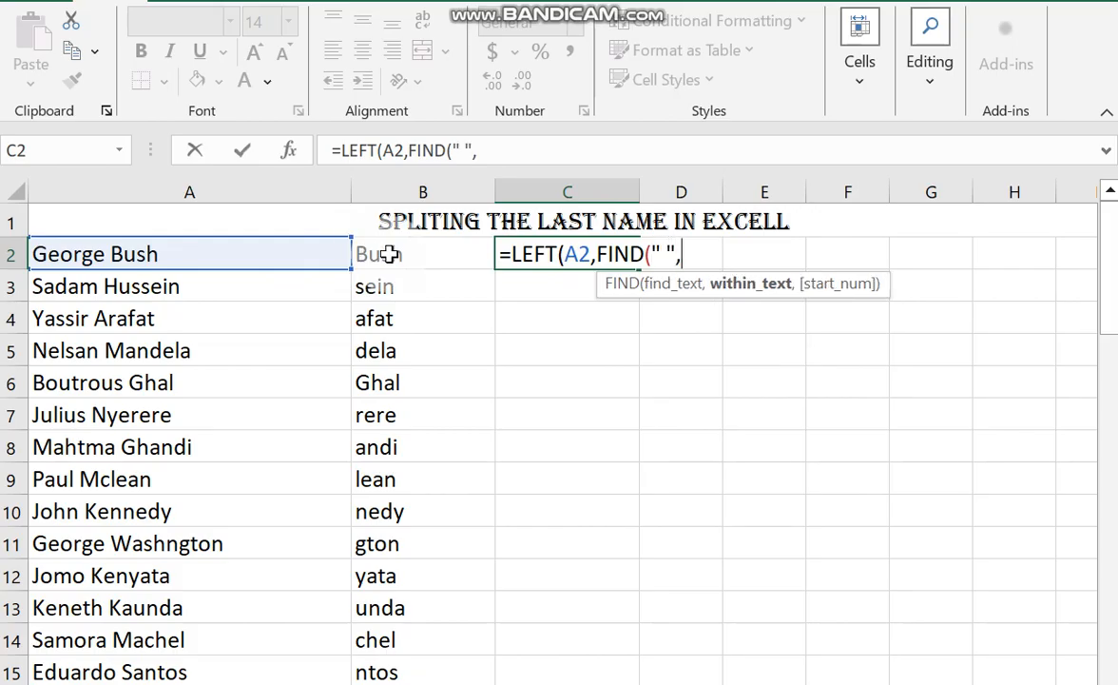
click(264, 253)
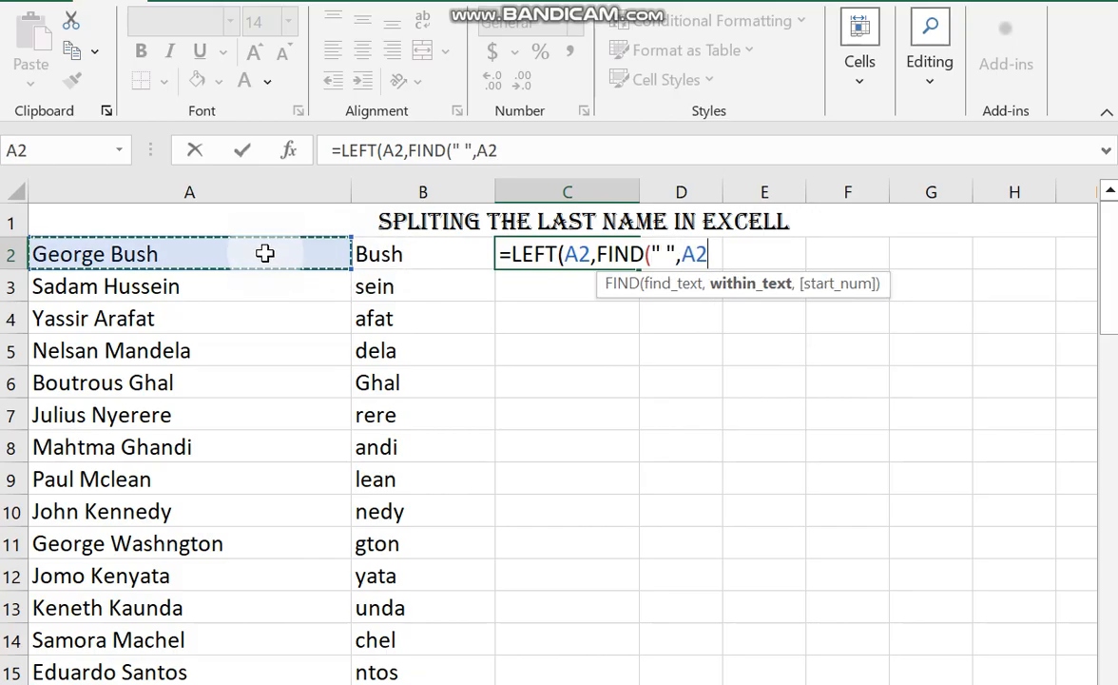
text()))
key(Return)
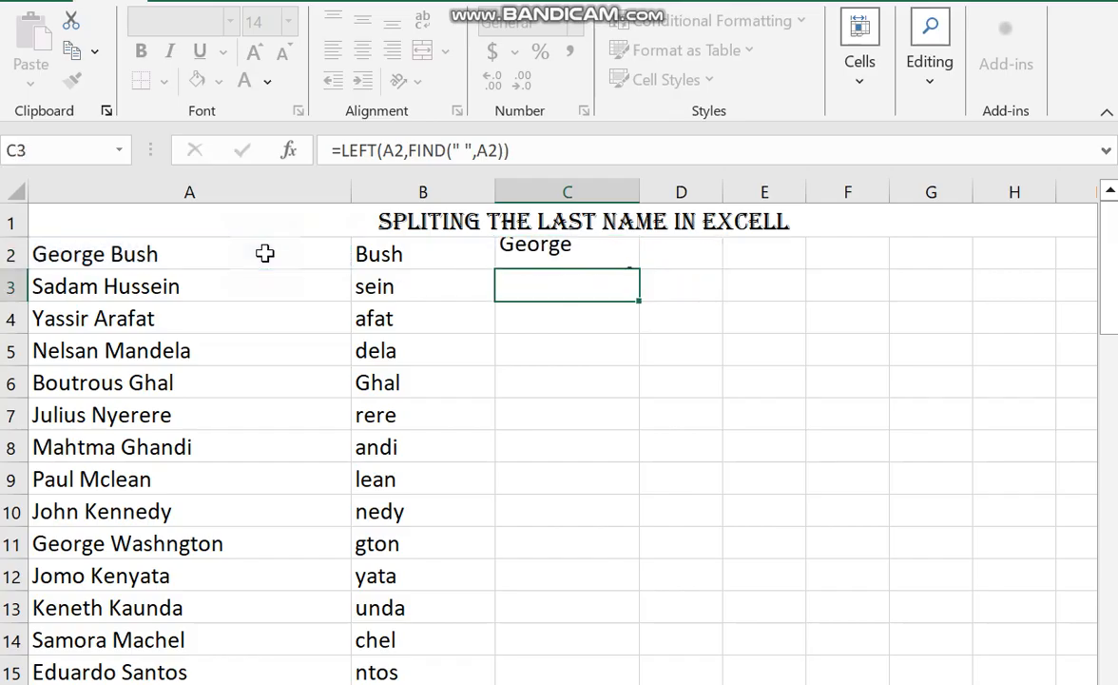
Fill the C2 LEFT formula down through row 15 and widen column B to about twice its width.
click(588, 255)
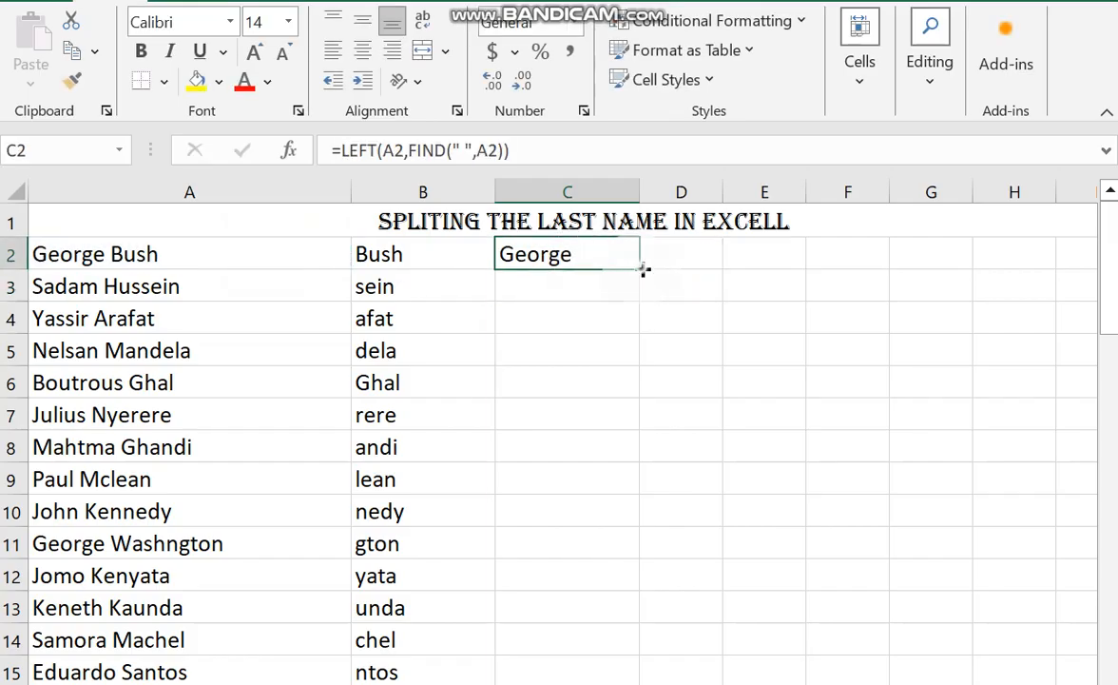
double_click(640, 270)
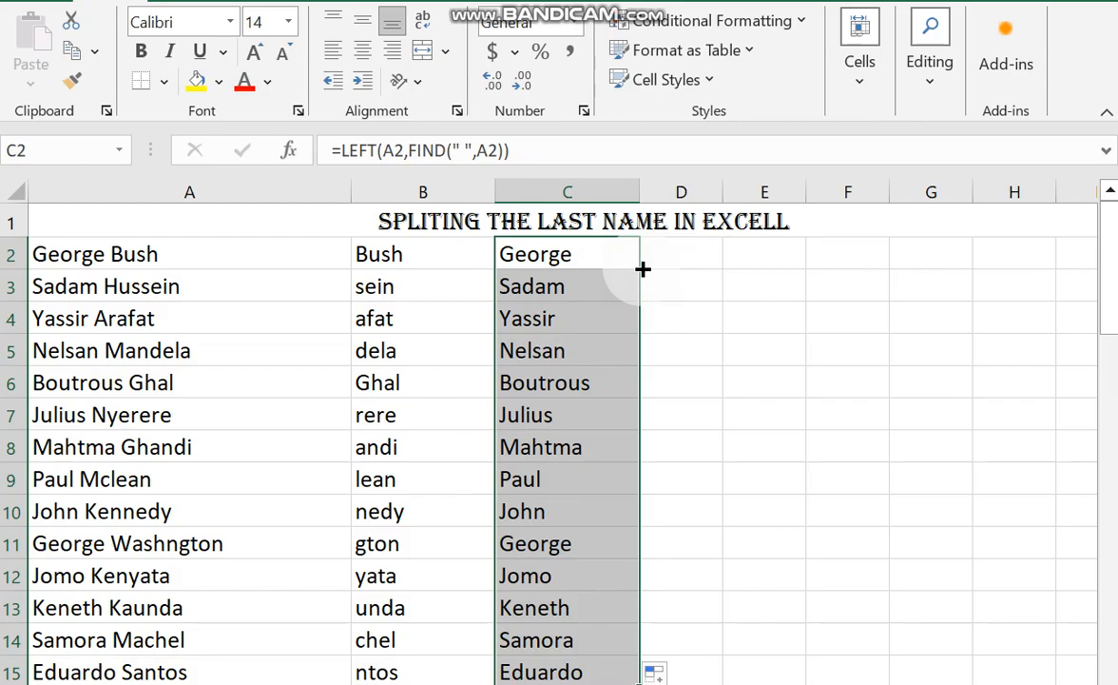
drag(495, 192, 640, 192)
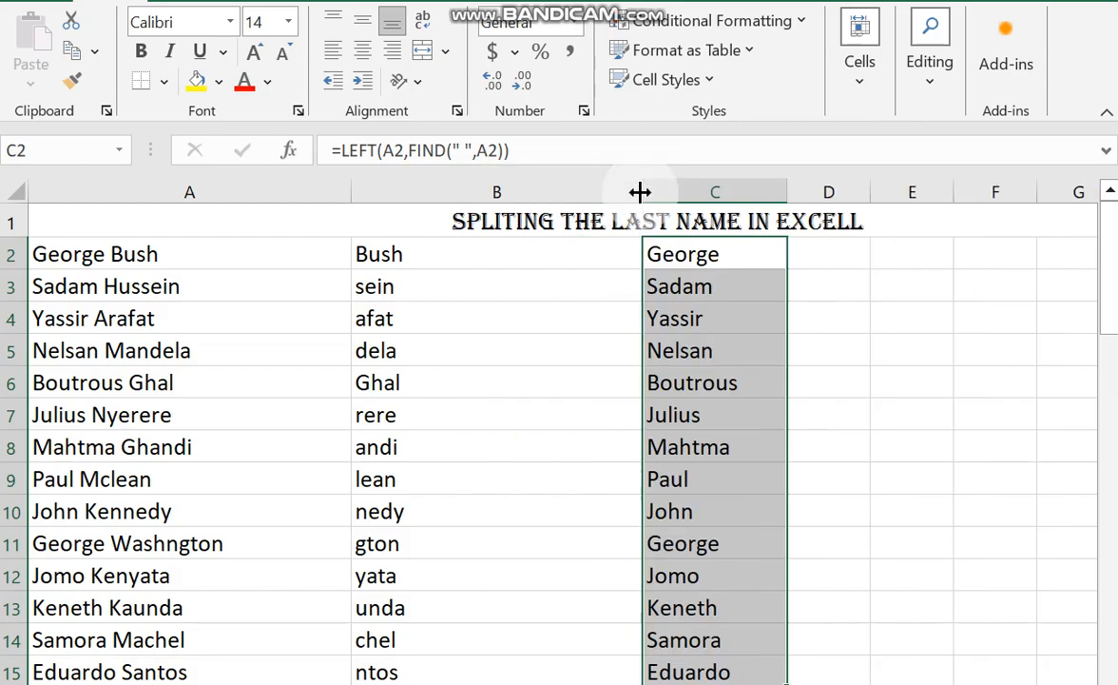
Change the B2 formula to =RIGHT(A2,FIND(" ",A2)) and fill it down through row 15.
click(502, 260)
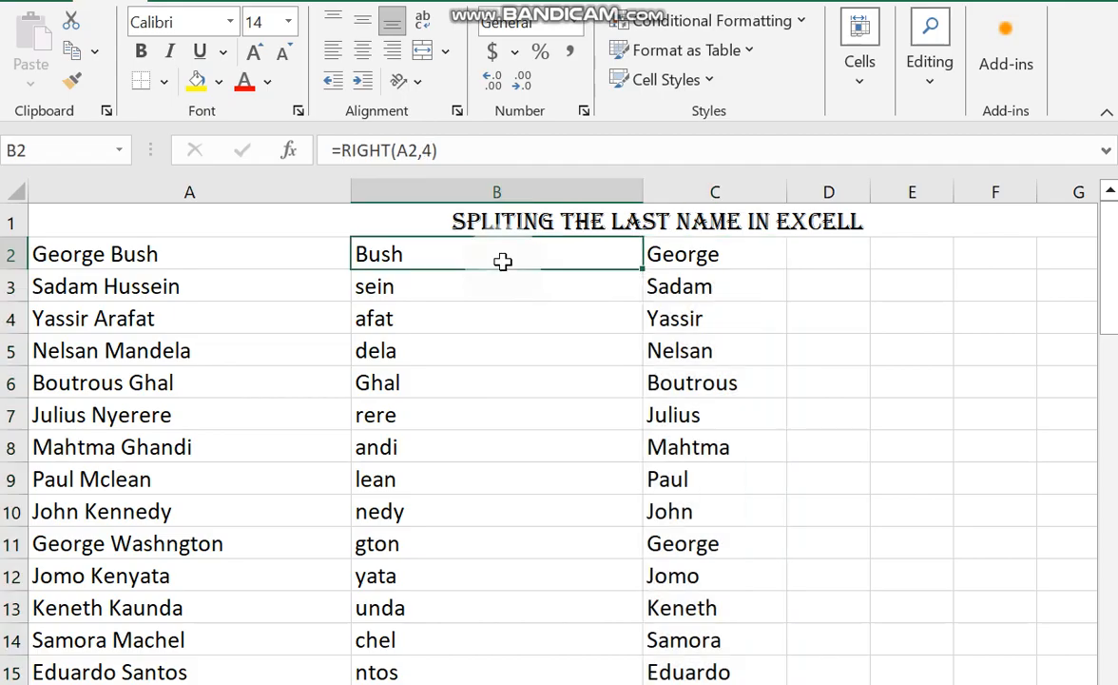
click(434, 152)
key(BackSpace)
text(F)
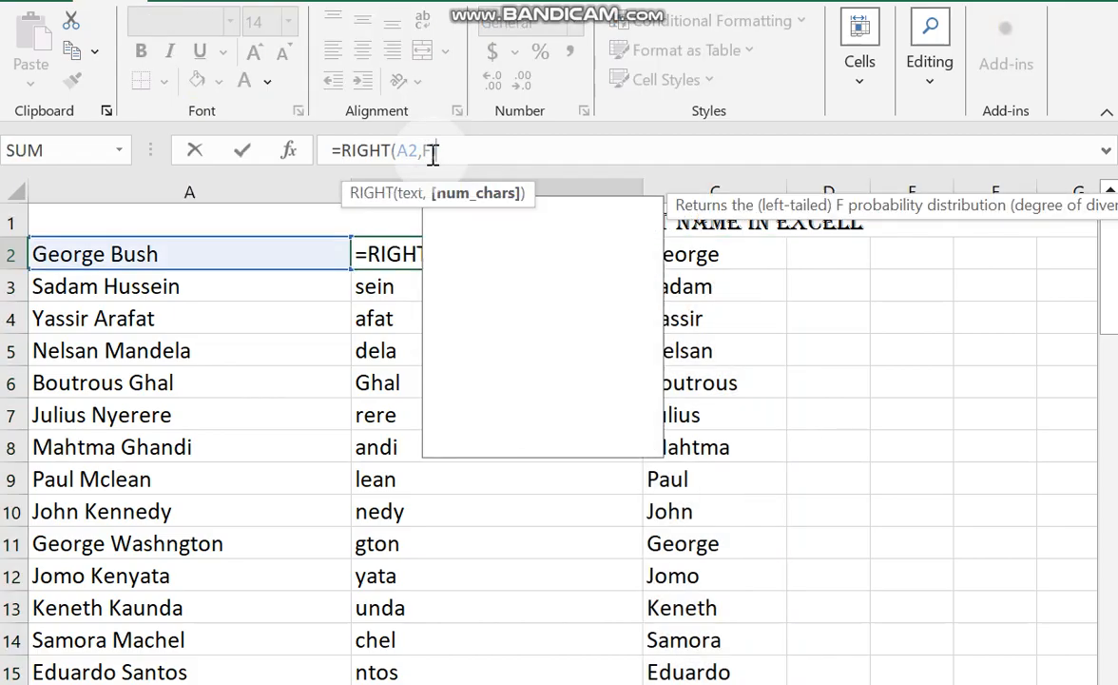
text(IND()
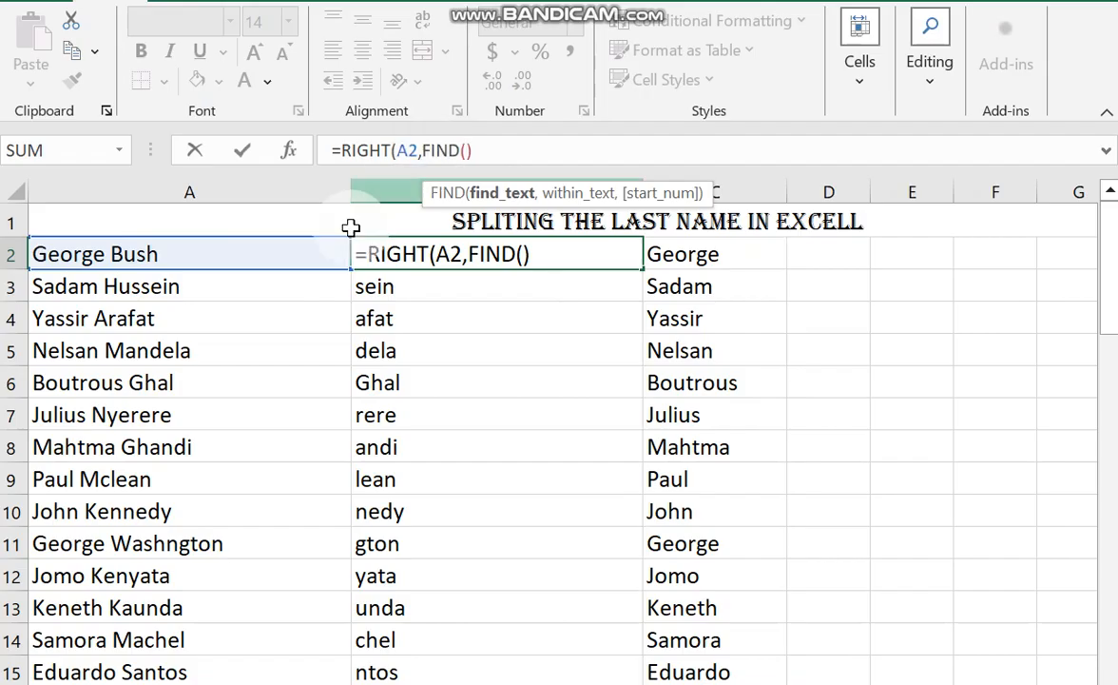
text(" )
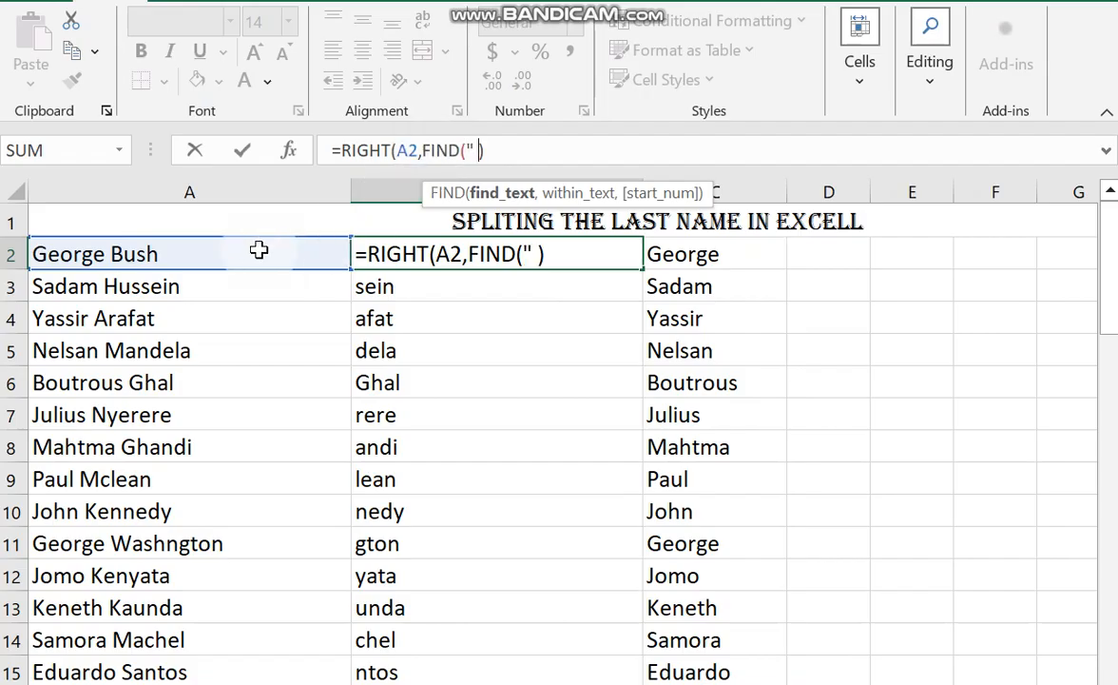
text(",)
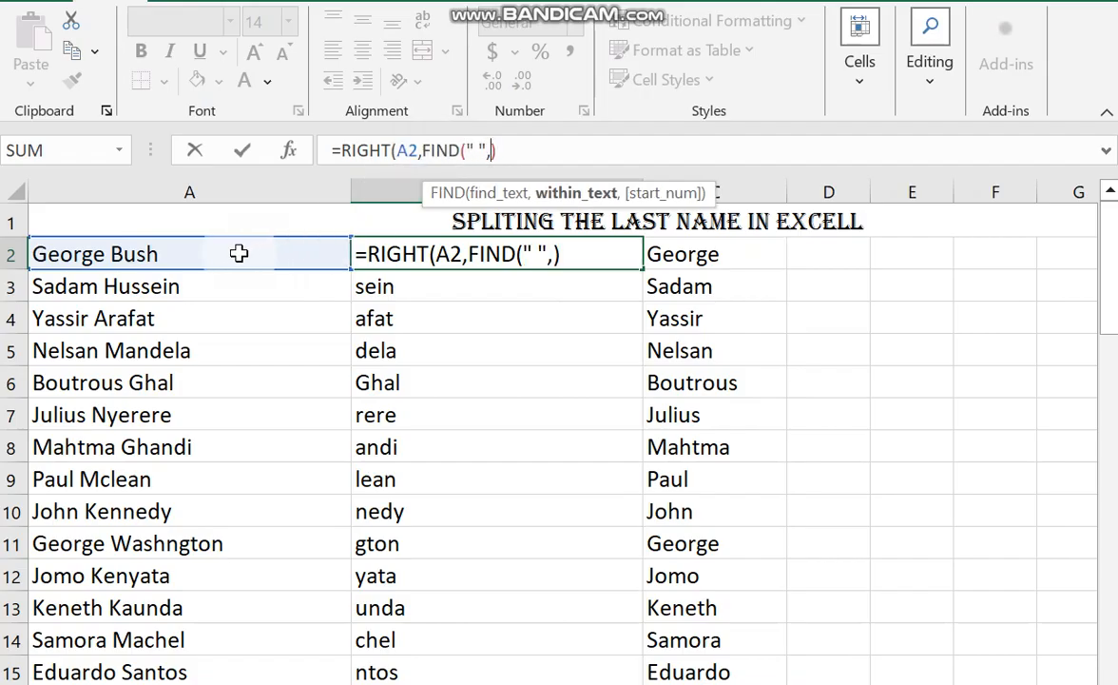
click(238, 253)
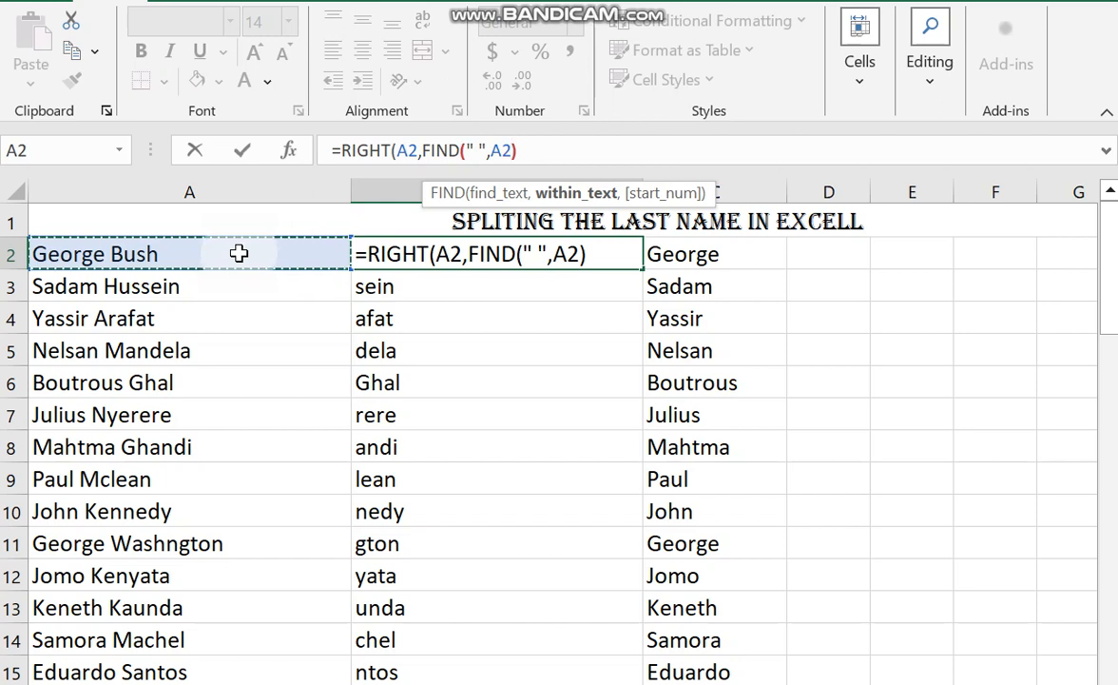
text())
key(Return)
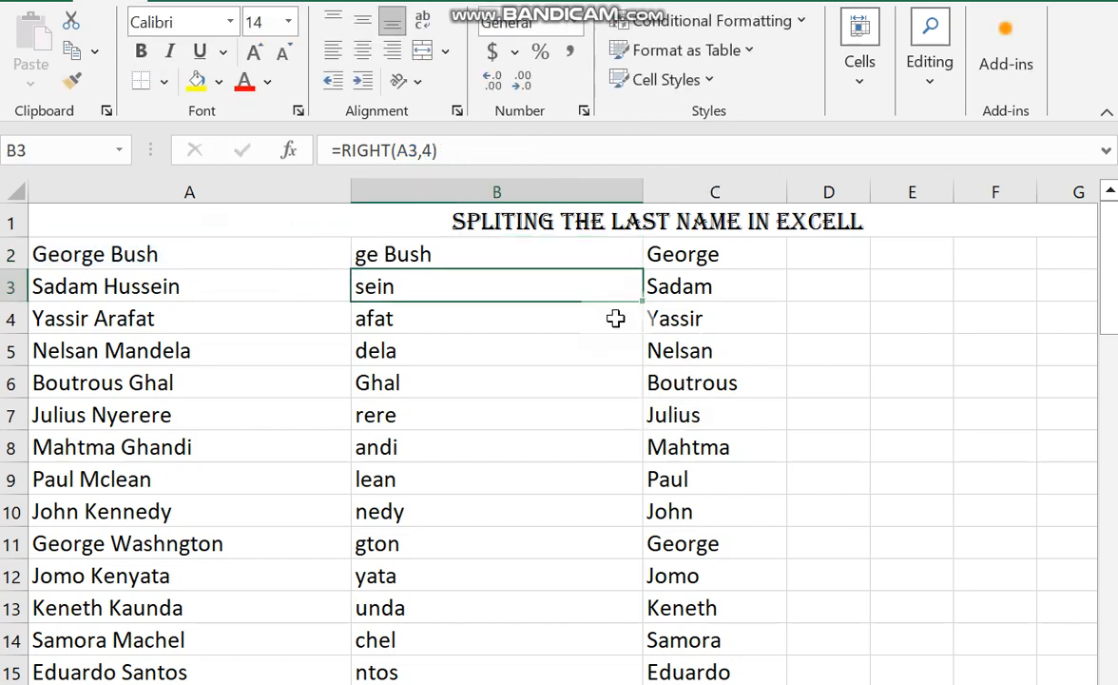
click(536, 257)
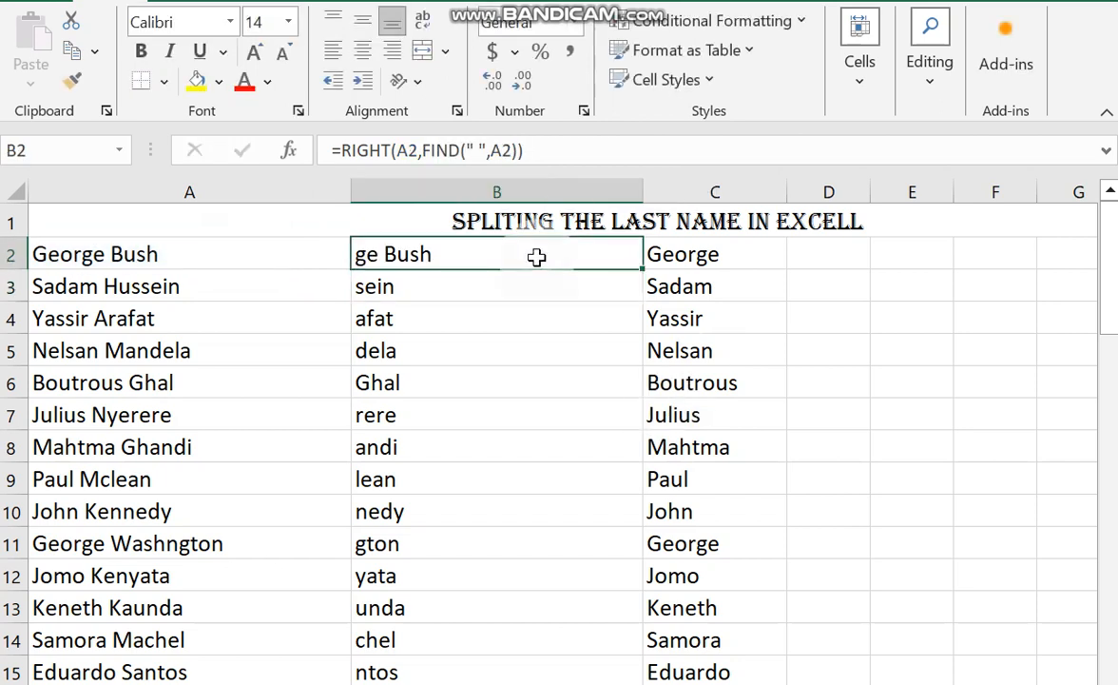
double_click(644, 270)
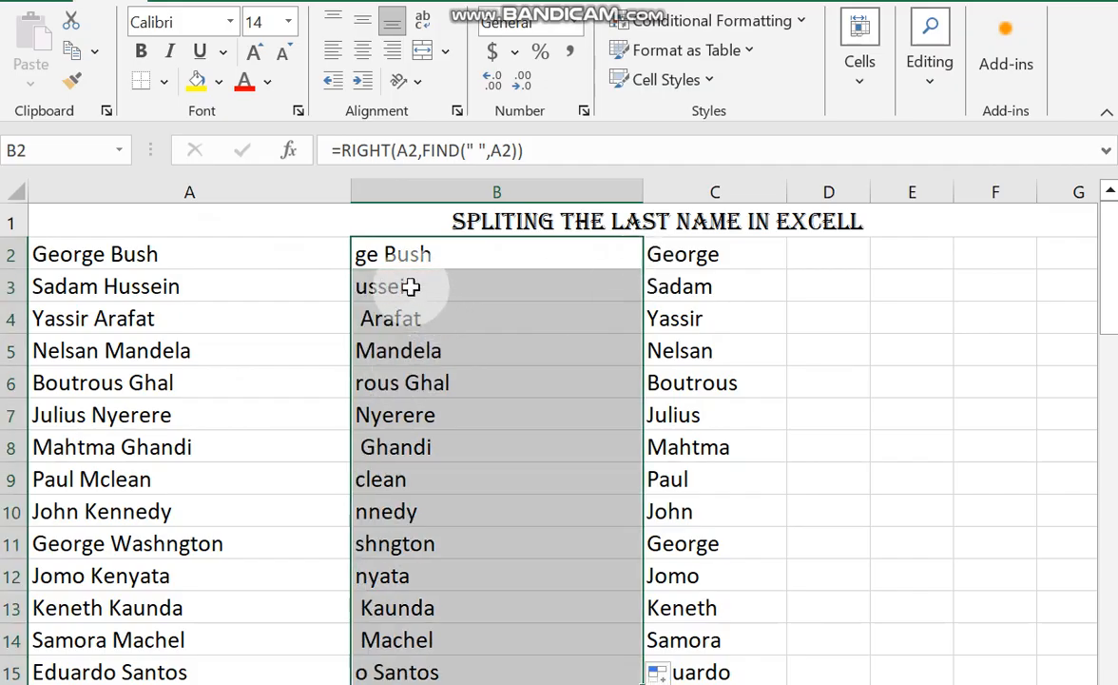
Examine the RIGHT and FIND formulas in B7, B14 and B2 against the full names in column A.
click(398, 423)
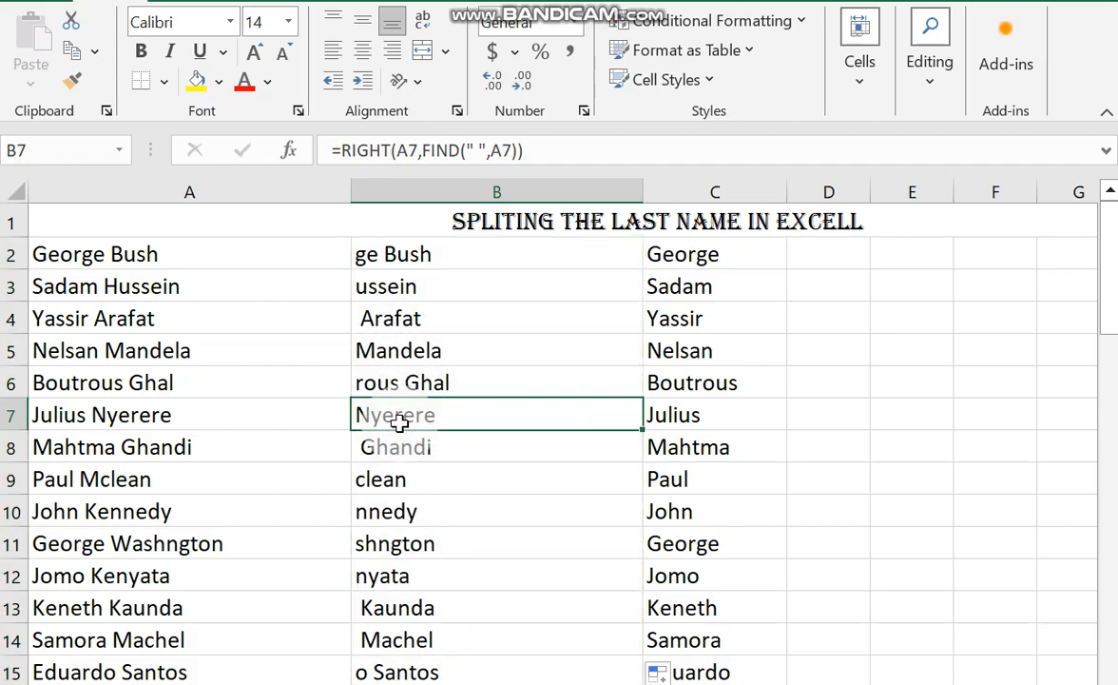
click(417, 643)
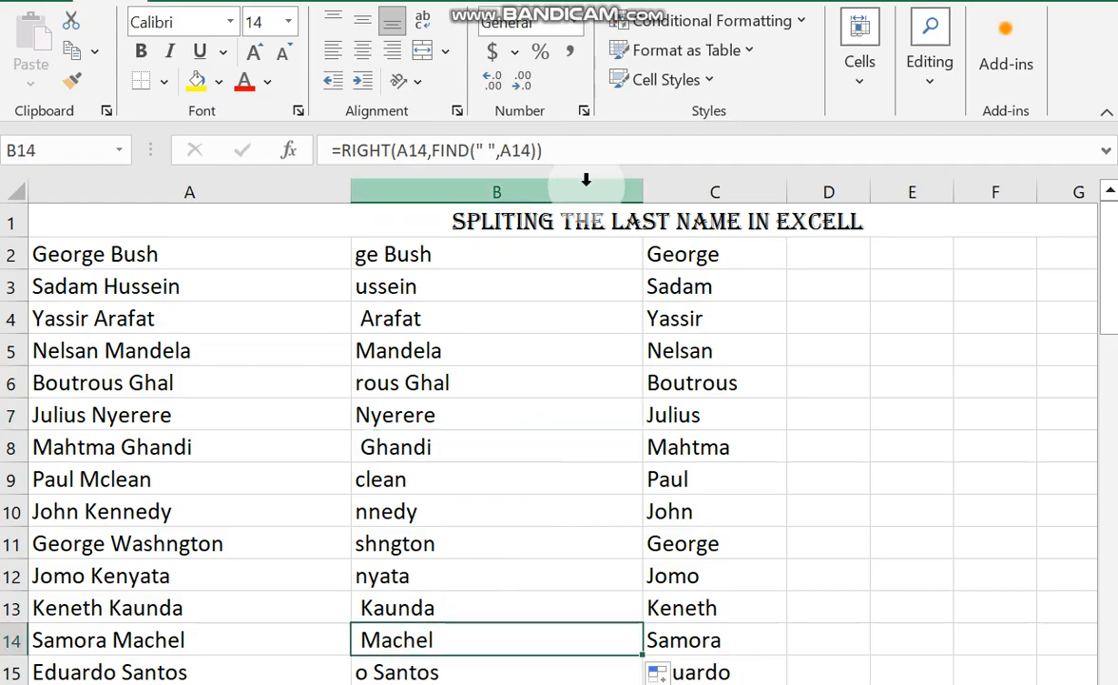
click(428, 259)
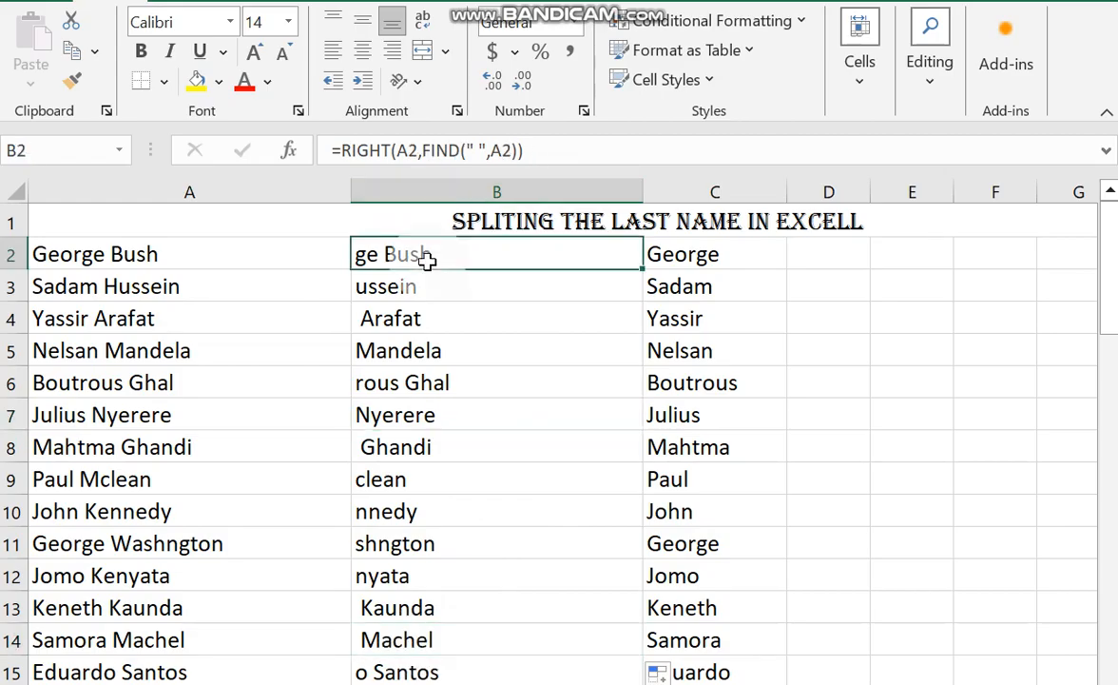
click(545, 152)
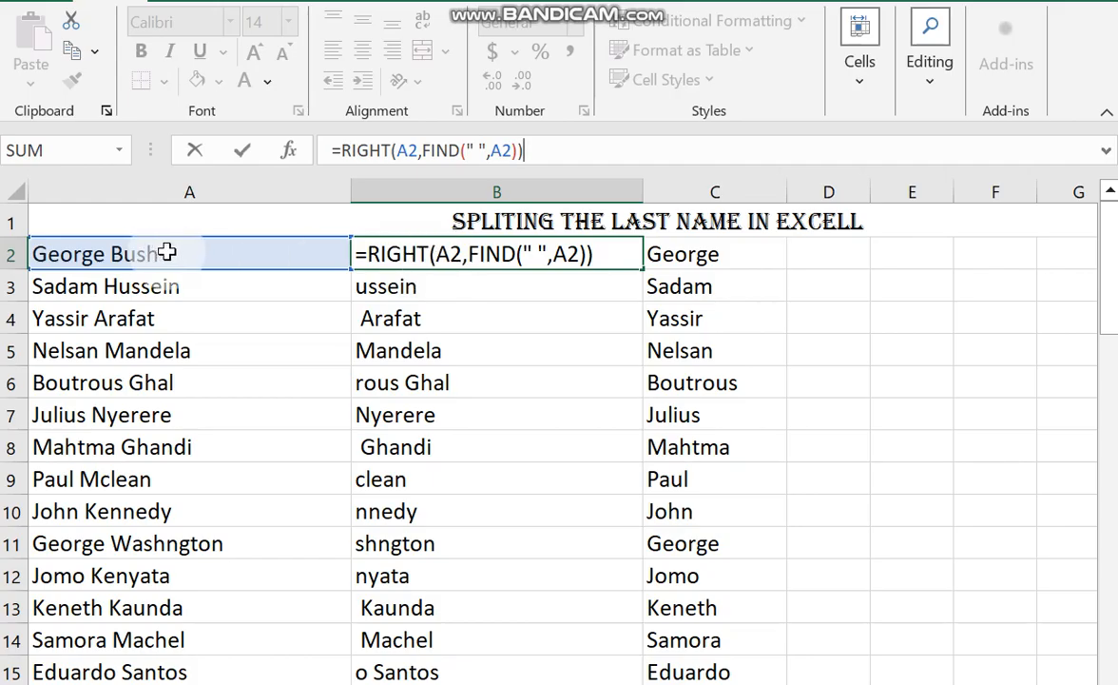
key(Return)
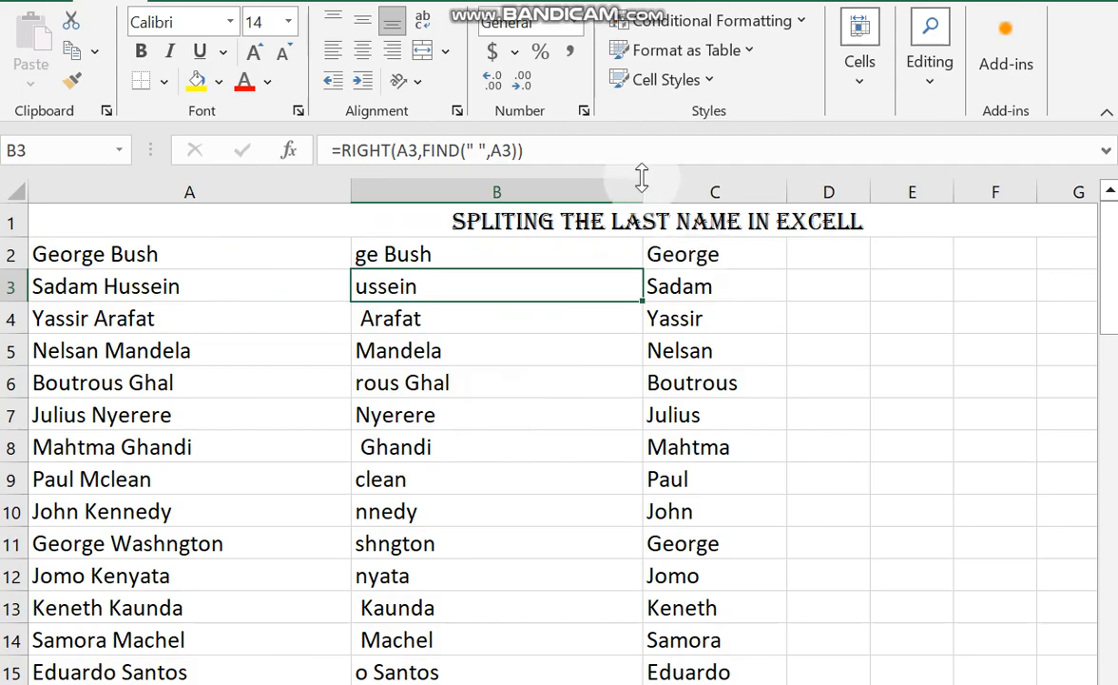
Narrow column B to just fit its contents and clear the LEFT formulas from C2:C15.
drag(642, 190, 504, 211)
drag(569, 255, 568, 673)
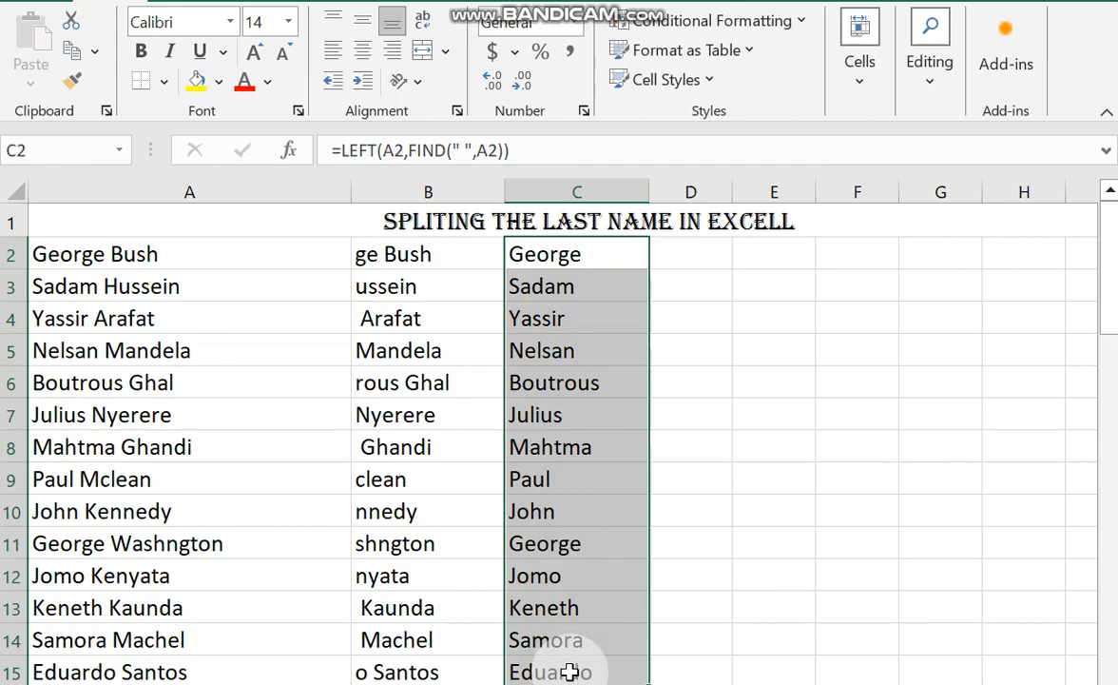
key(Delete)
Enter =LEN(A2) in C2 to count the characters of the full name.
click(582, 250)
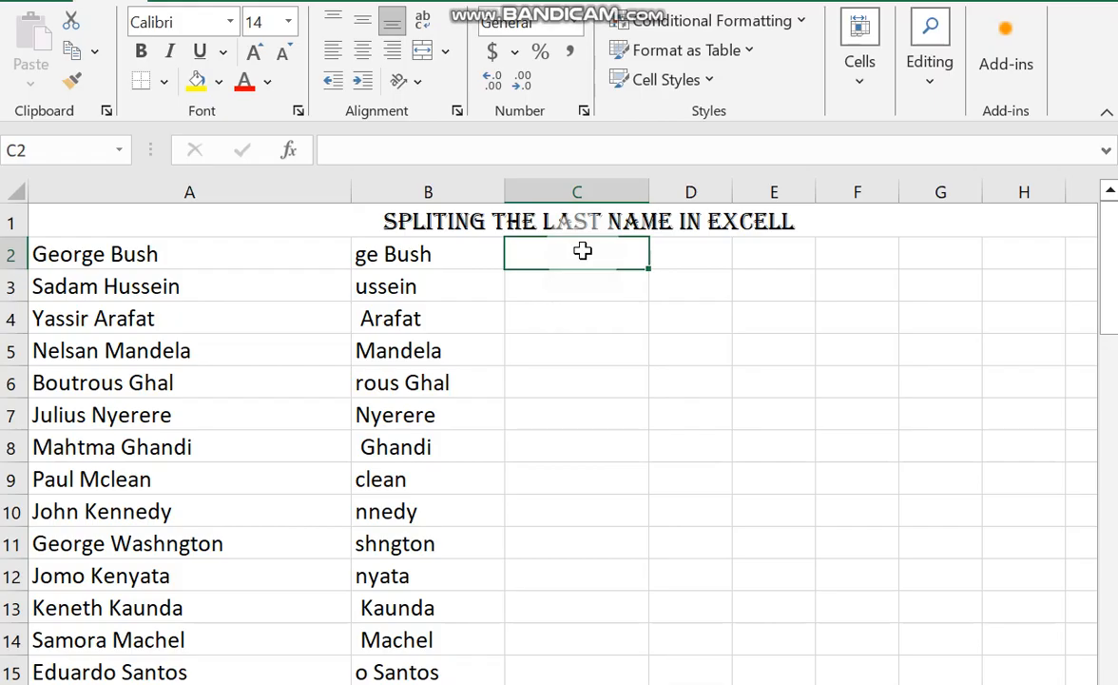
text(=LEN()
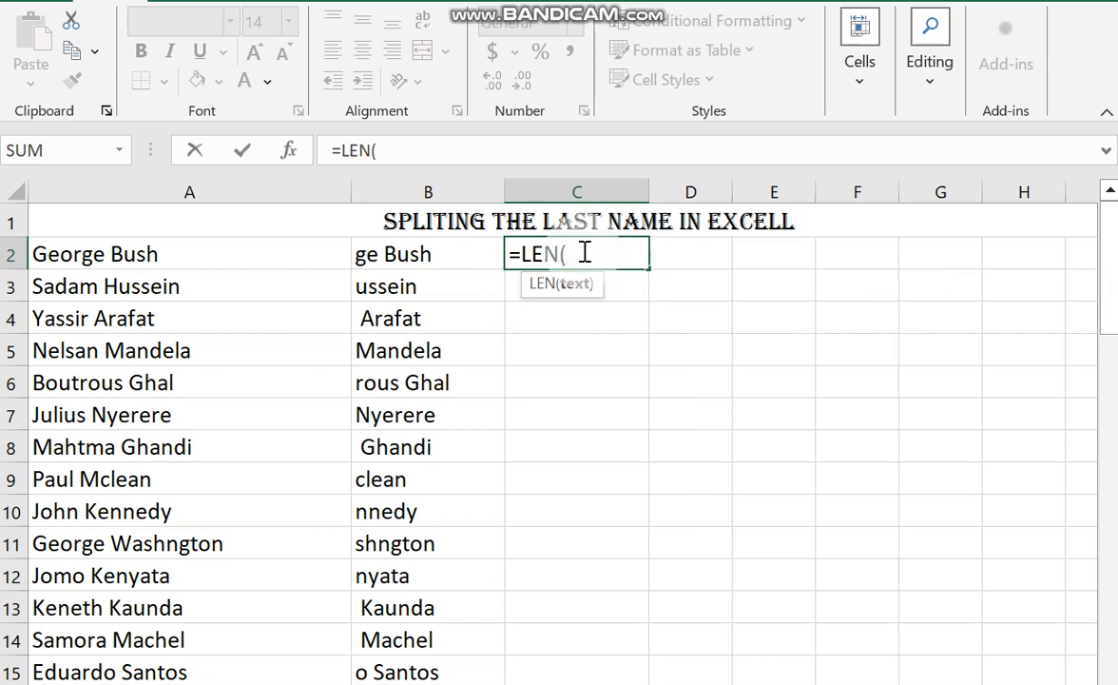
click(175, 255)
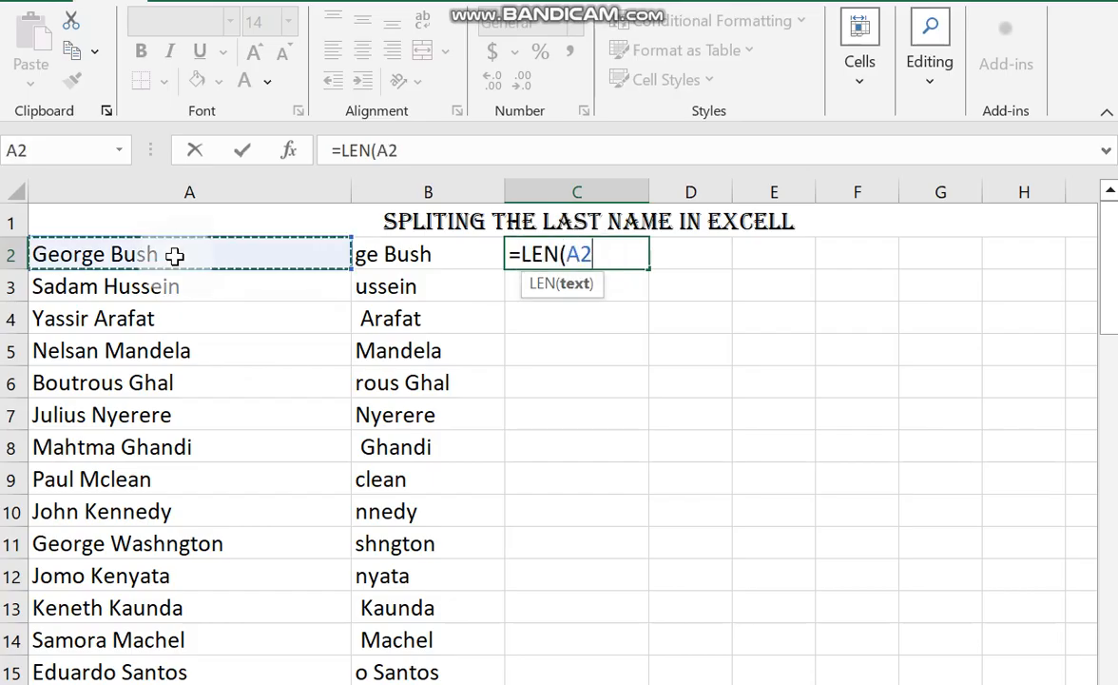
text())
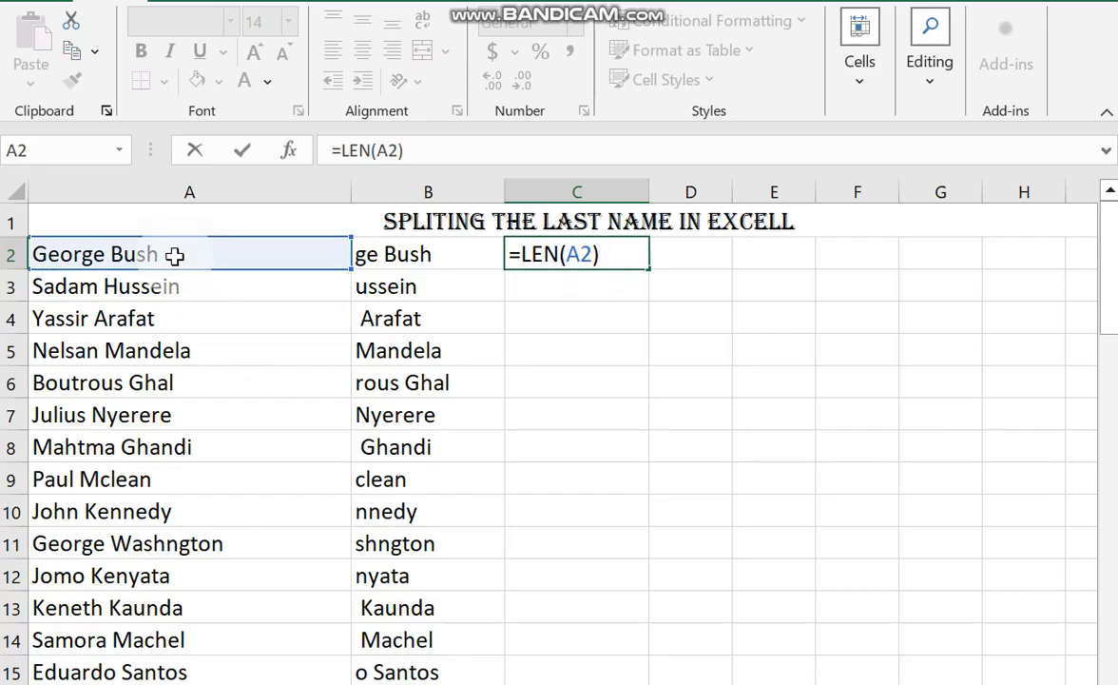
key(Return)
Extend the C2 formula to =LEN(A2)-FIND(" ",A2) to count the characters after the space.
click(576, 253)
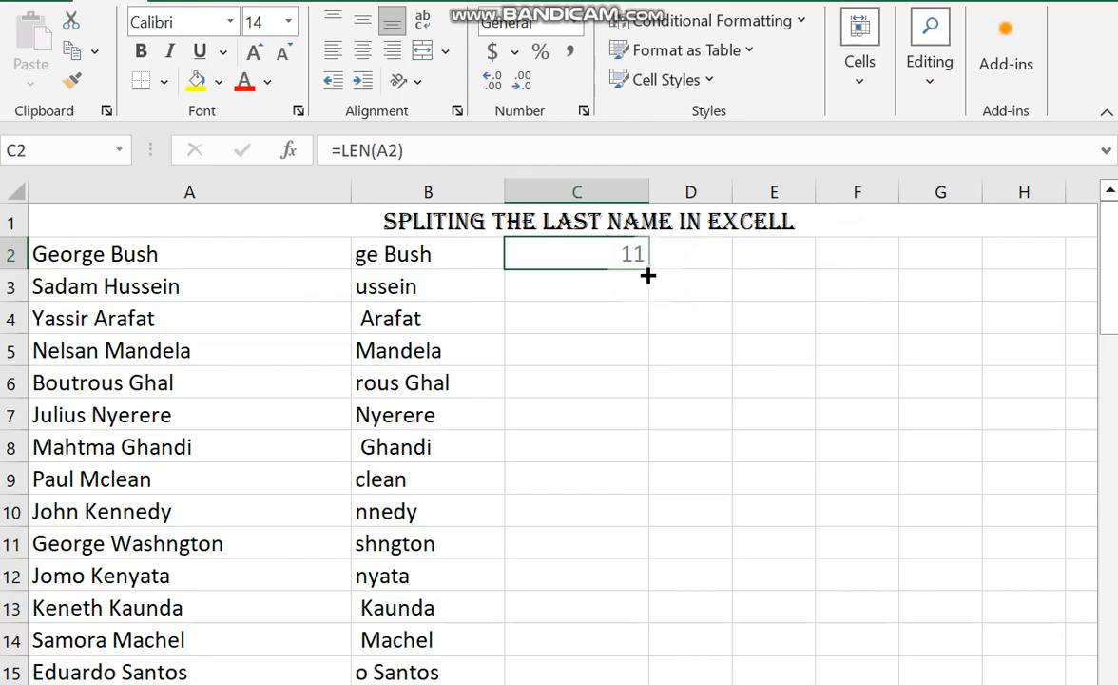
double_click(620, 255)
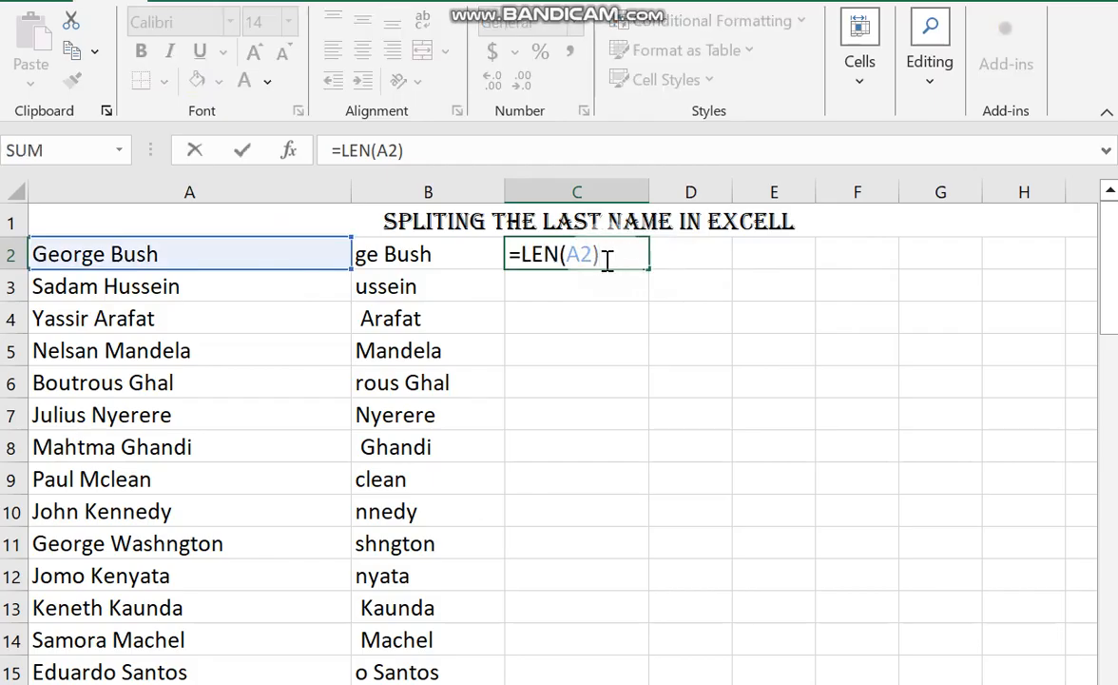
text(-)
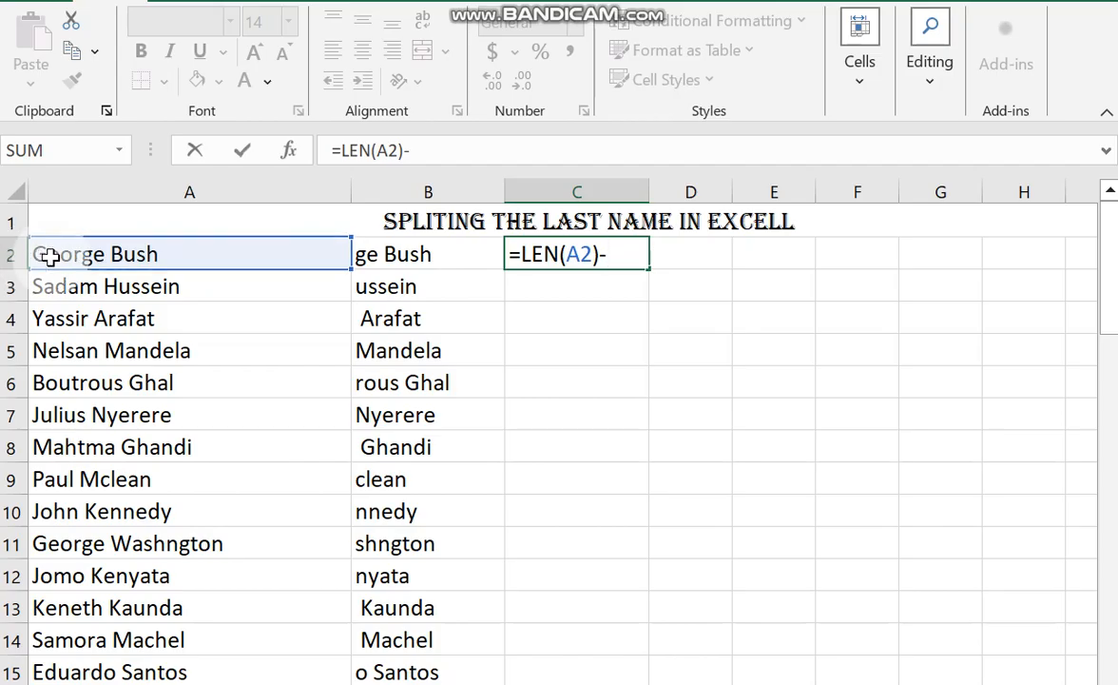
text(FIND)
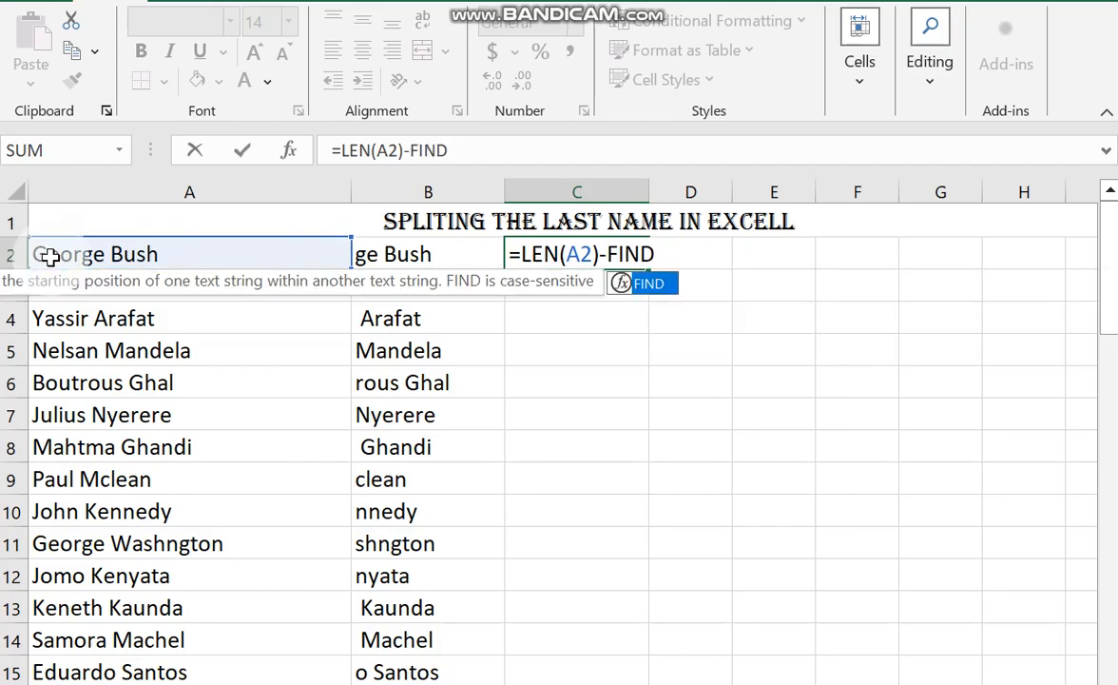
text((" ",)
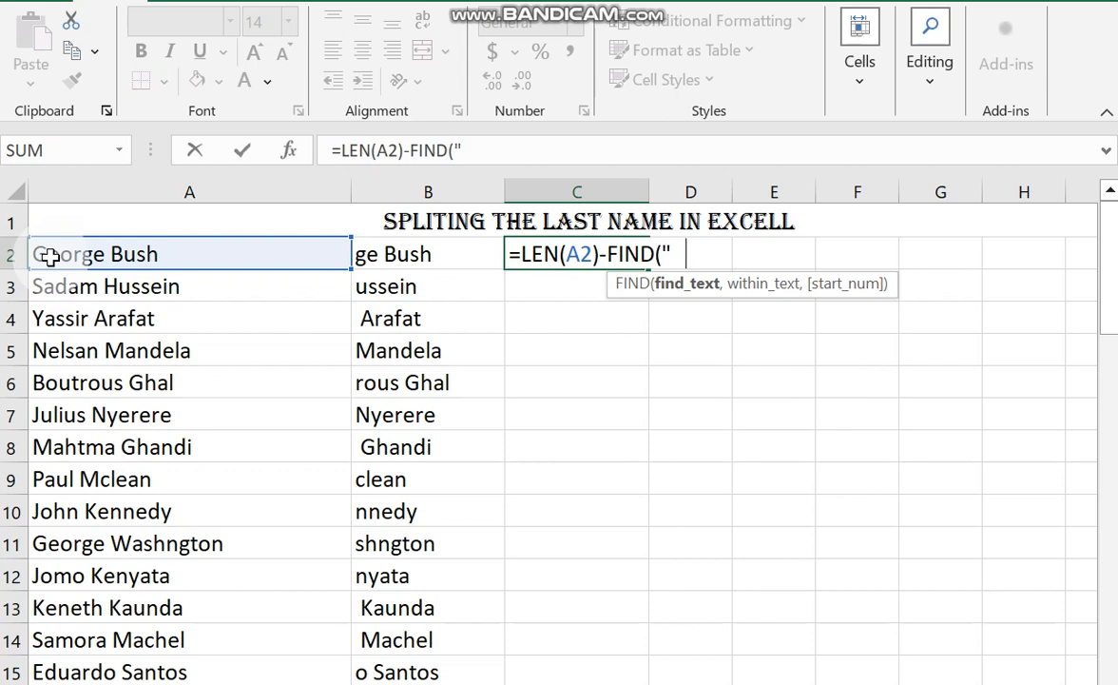
click(52, 254)
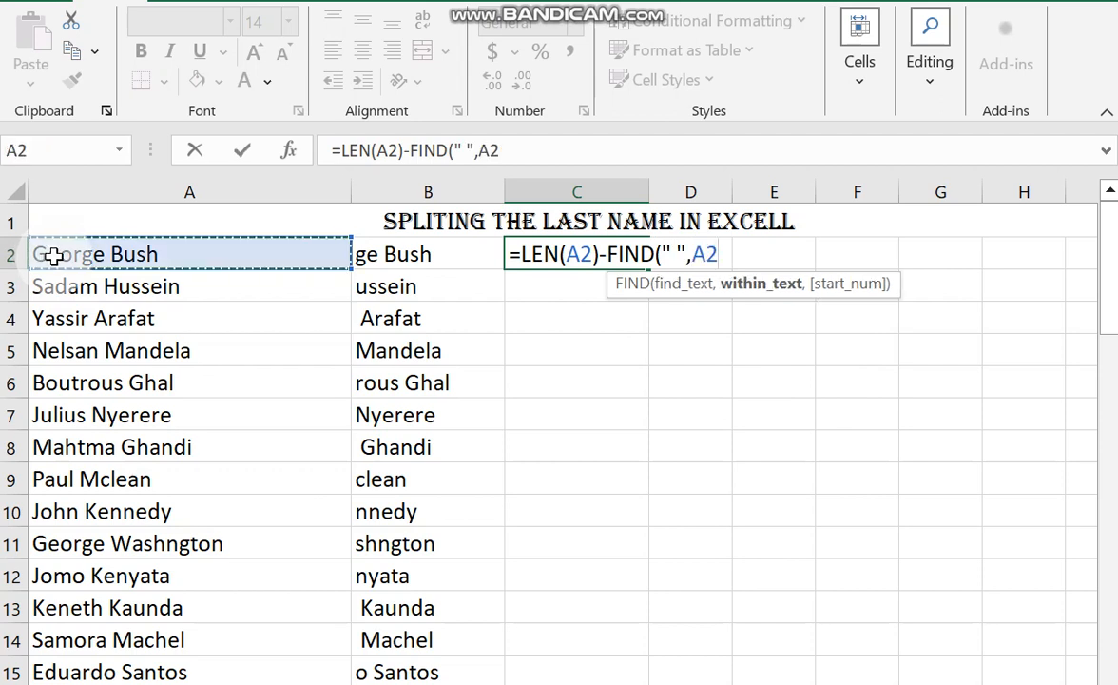
text())
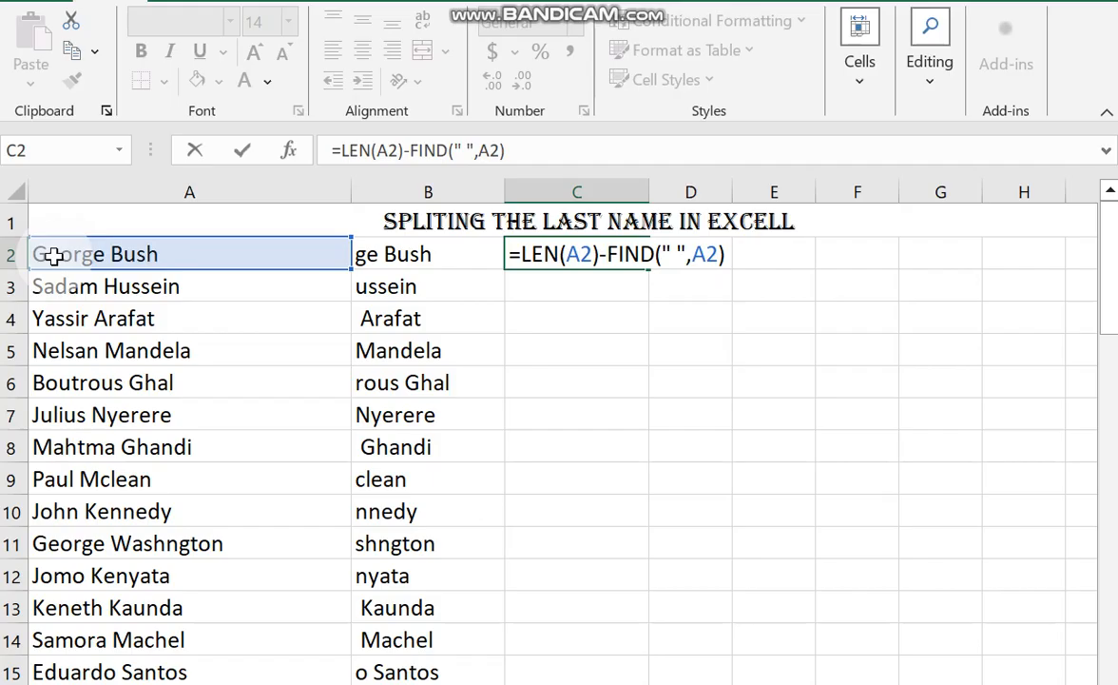
text())
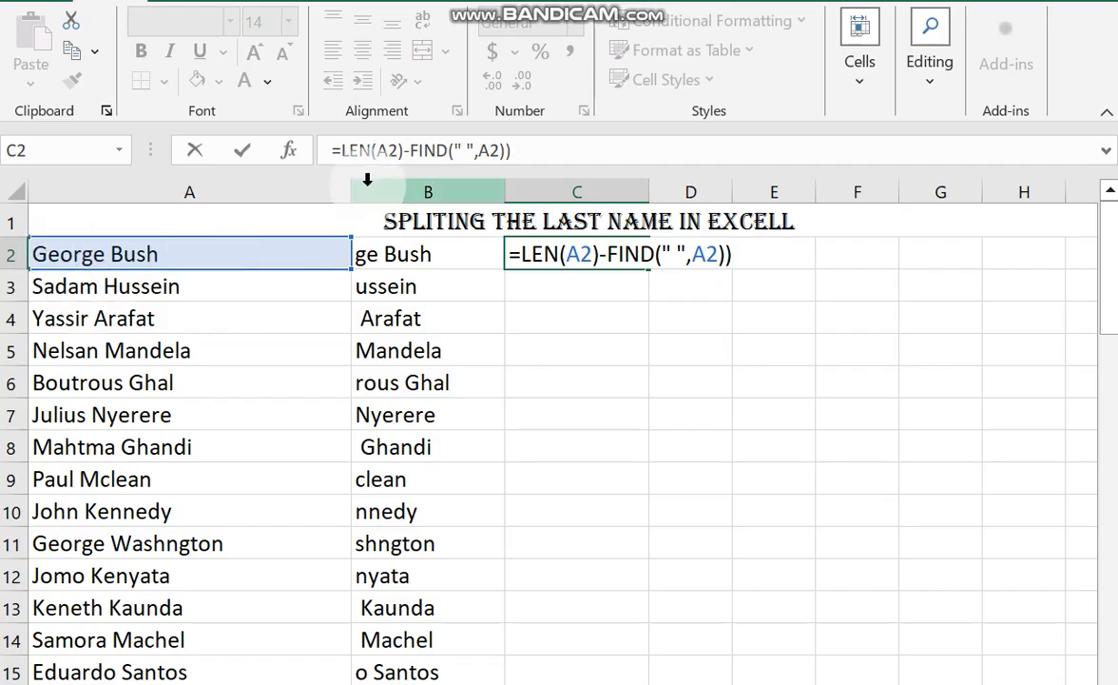
key(Return)
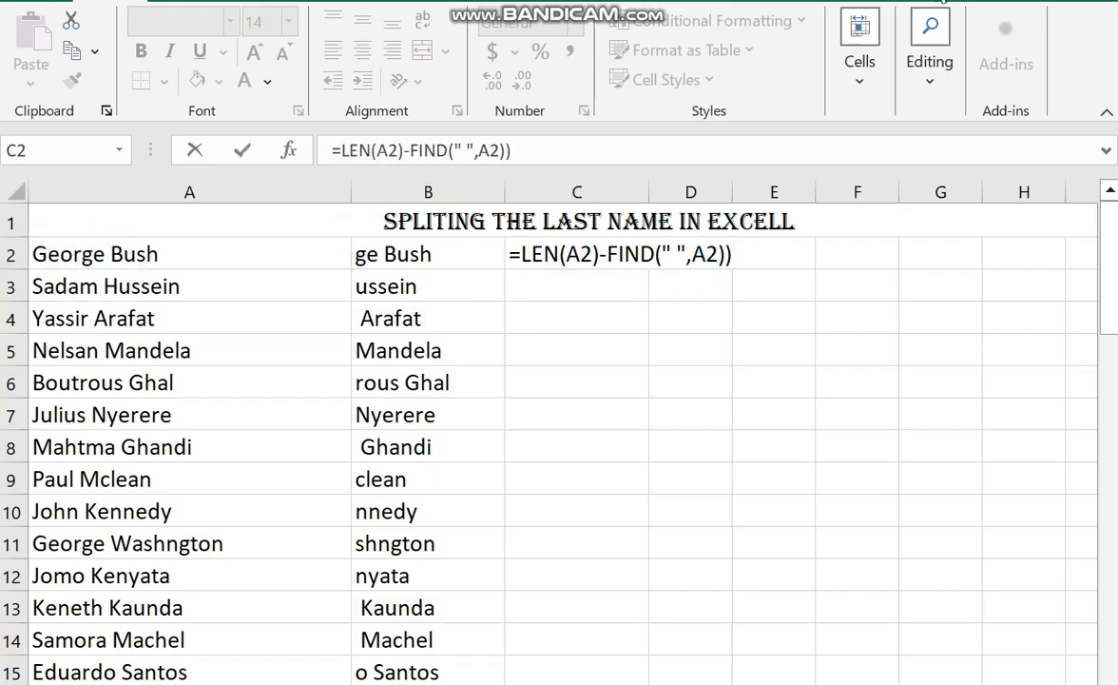
double_click(584, 250)
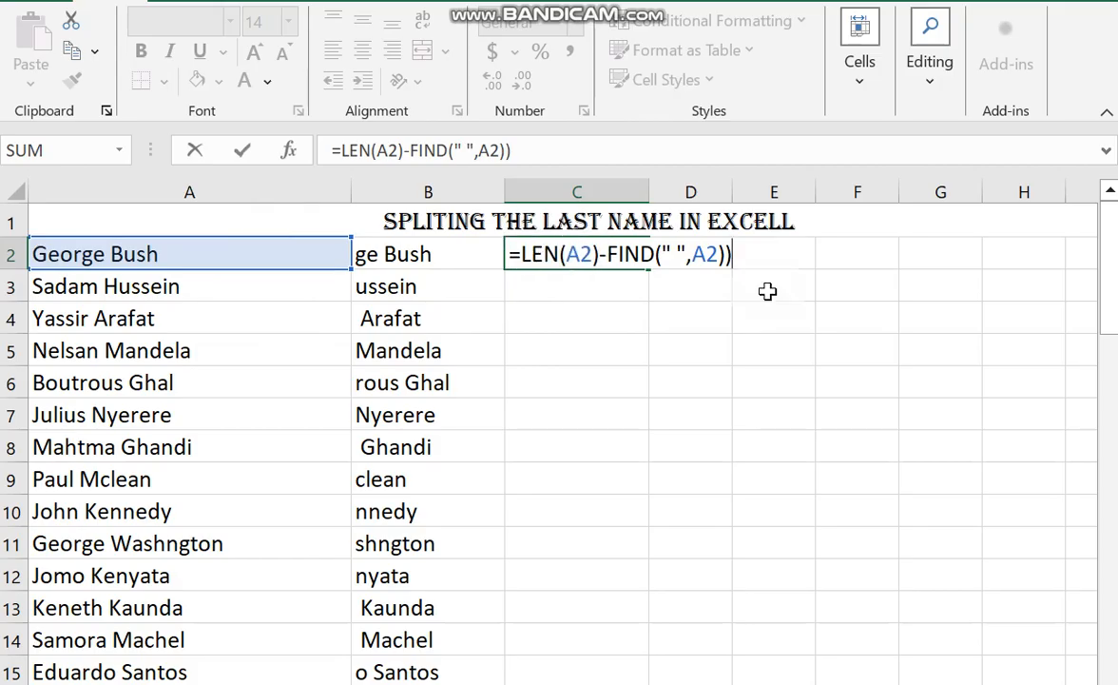
key(Return)
key(Return)
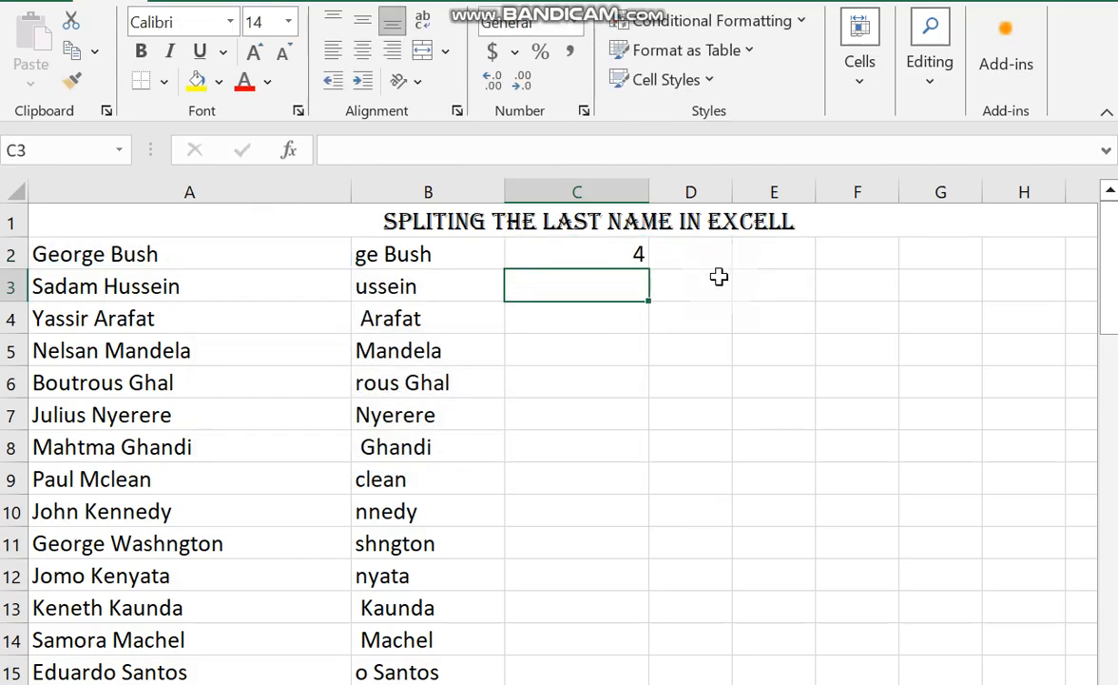
Fill the C2 formula down through row 15 and review its LEN and FIND parts.
click(599, 252)
drag(651, 266, 629, 669)
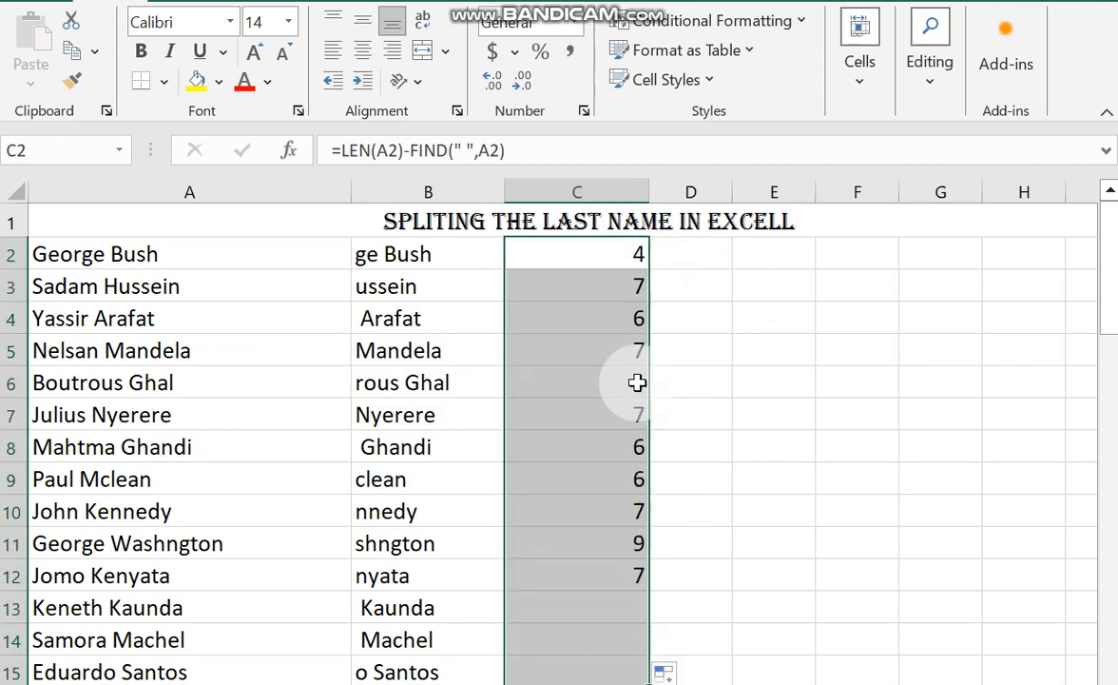
click(620, 255)
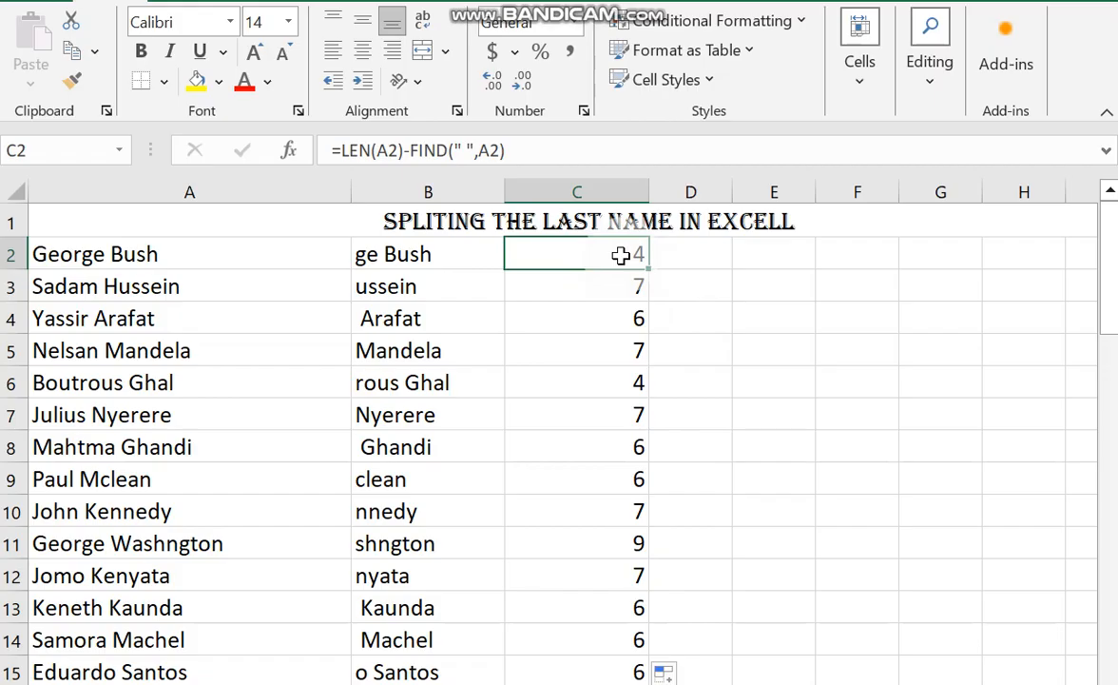
double_click(612, 260)
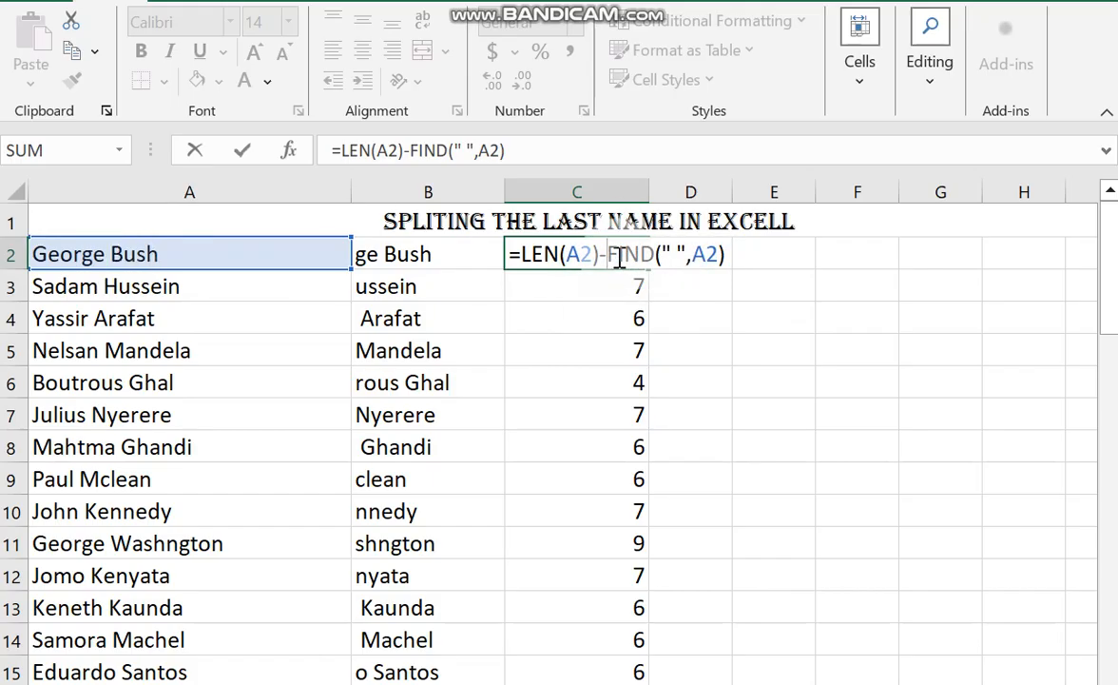
key(Return)
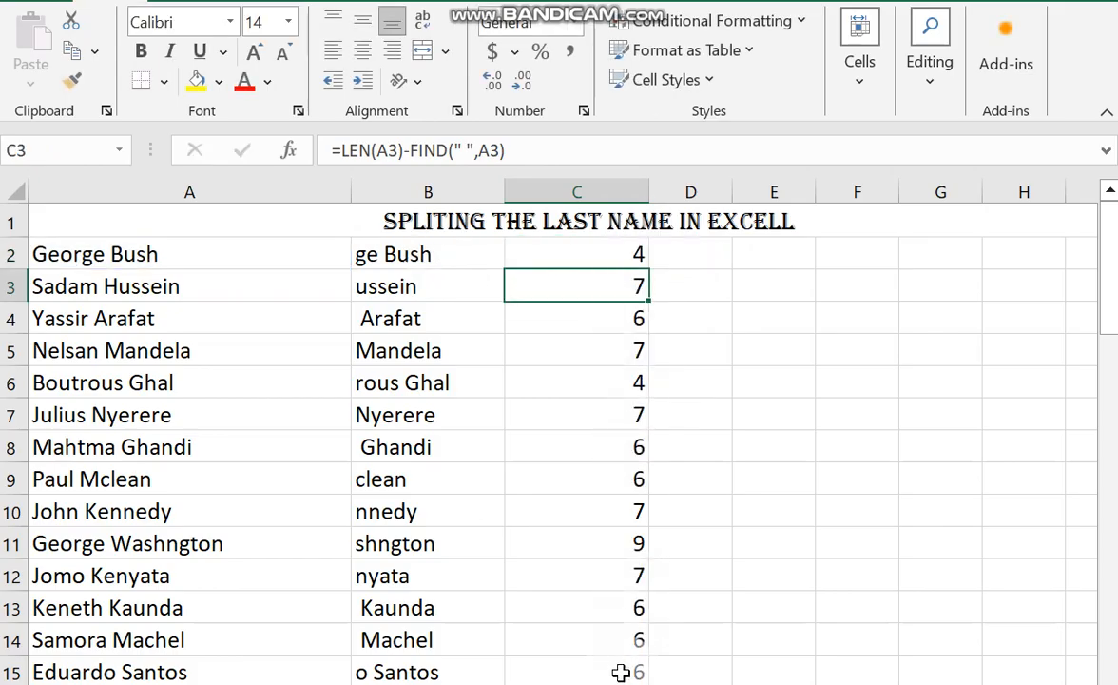
Copy LEN(A2)-FIND(" ",A2) from C2 into the B2 formula in place of its FIND part, giving =RIGHT(A2,LEN(A2)-FIND(" ",A2)).
click(628, 248)
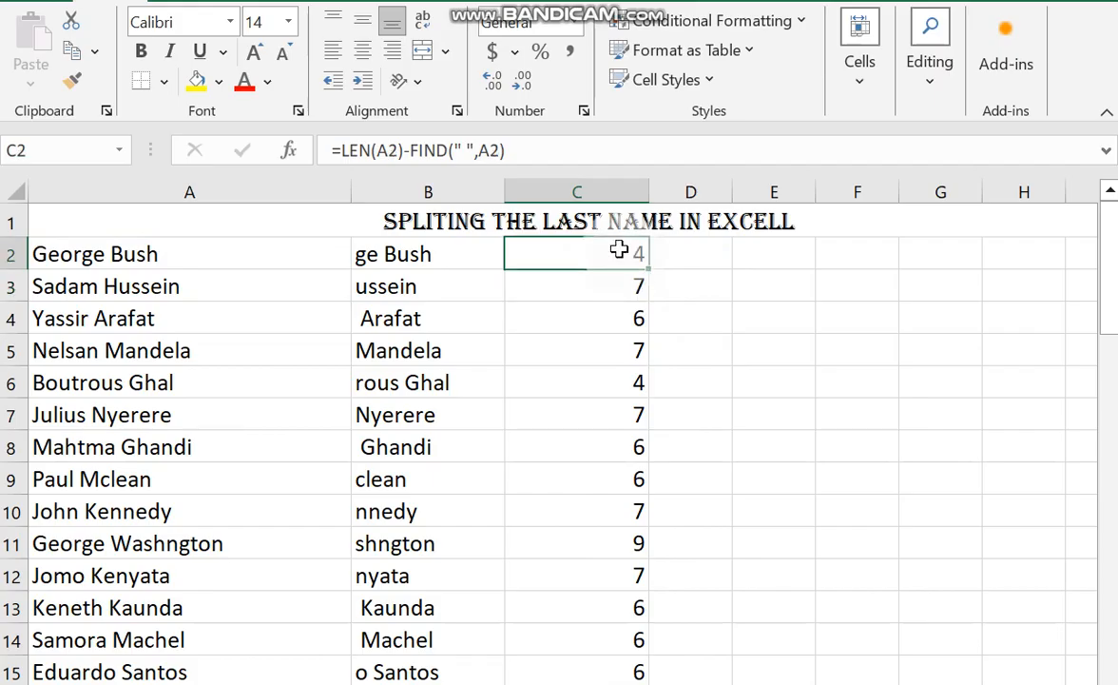
drag(513, 152, 344, 144)
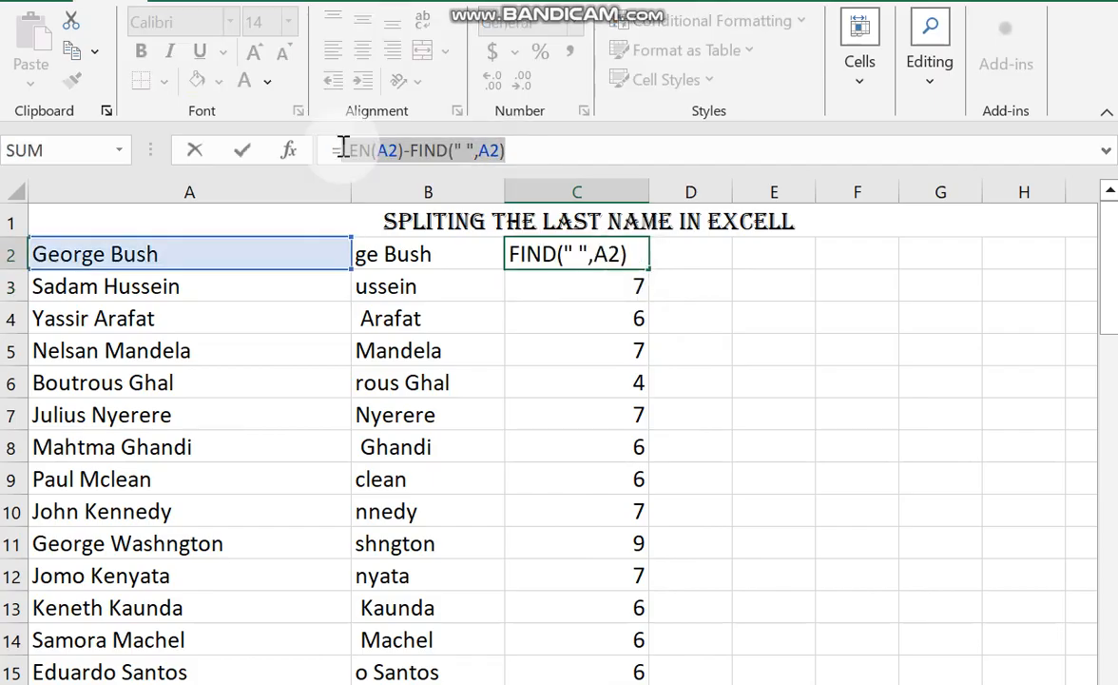
key(Return)
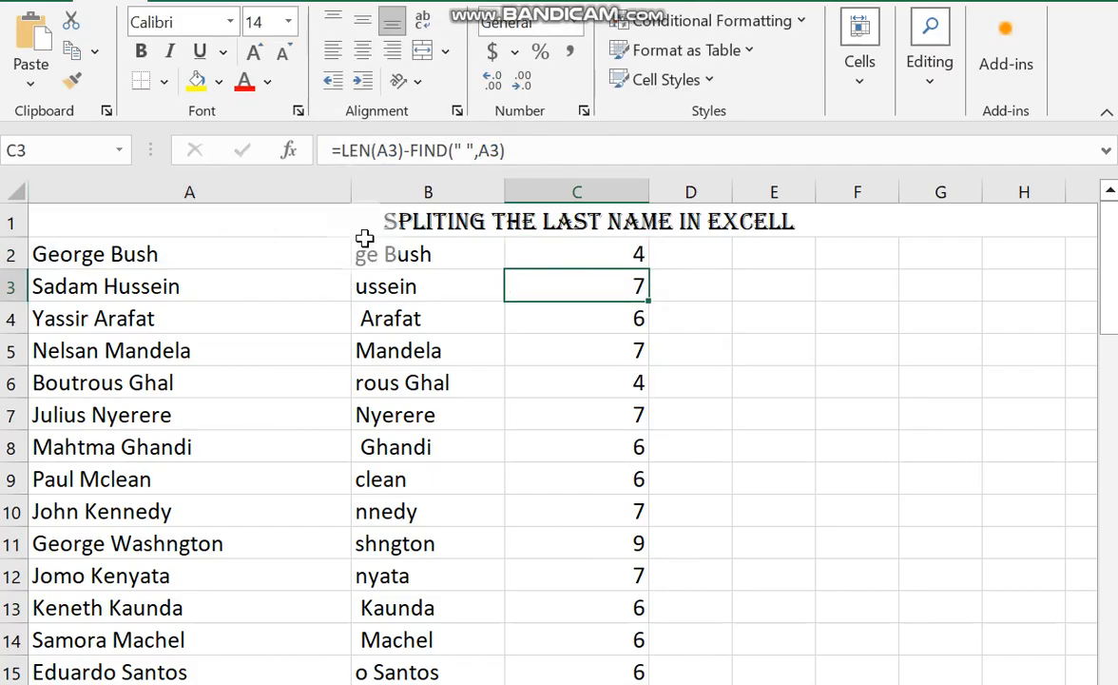
double_click(423, 260)
drag(525, 151, 427, 152)
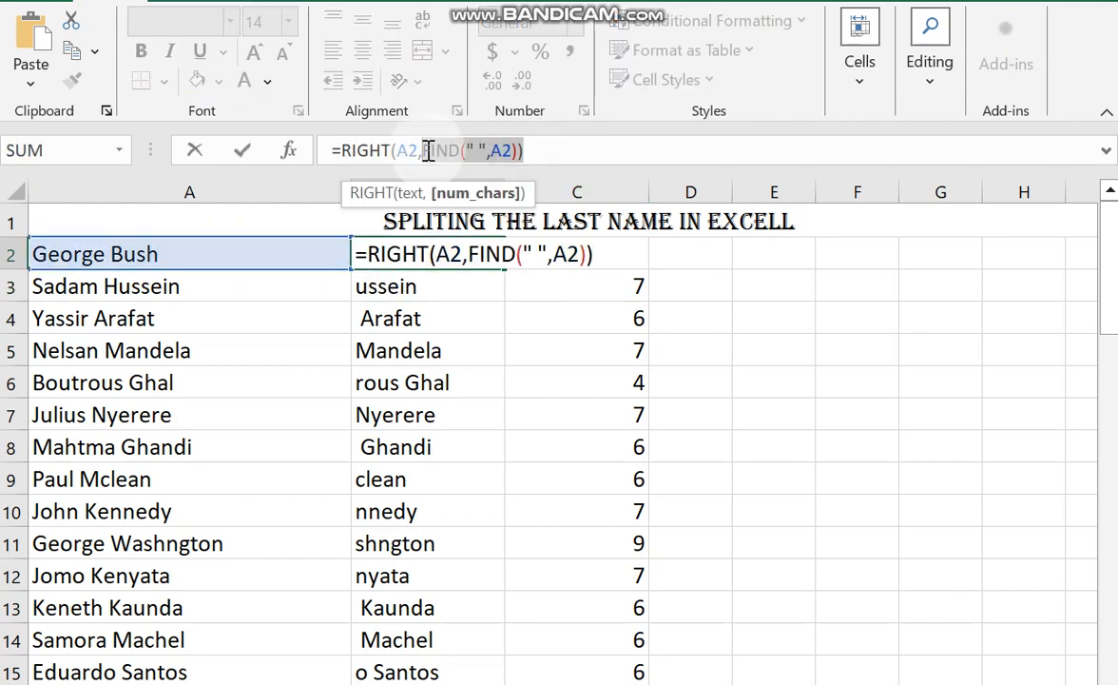
key(ctrl+v)
text())
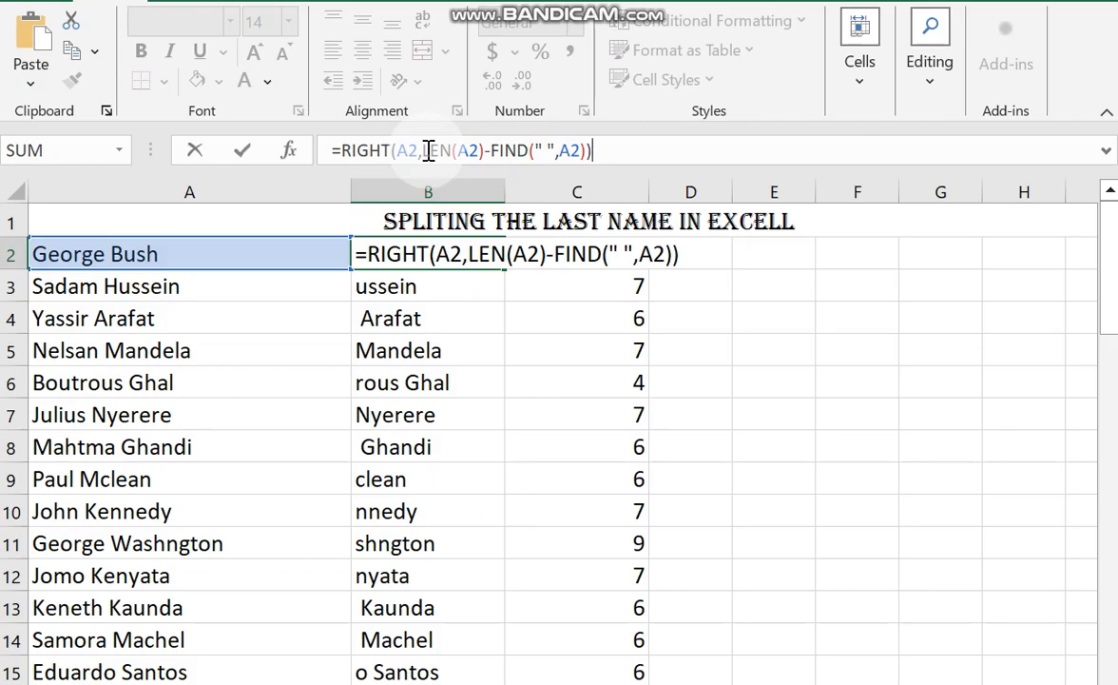
key(Return)
Fill the B2 formula down through row 15 and clear the helper formulas from C2:C15.
click(449, 254)
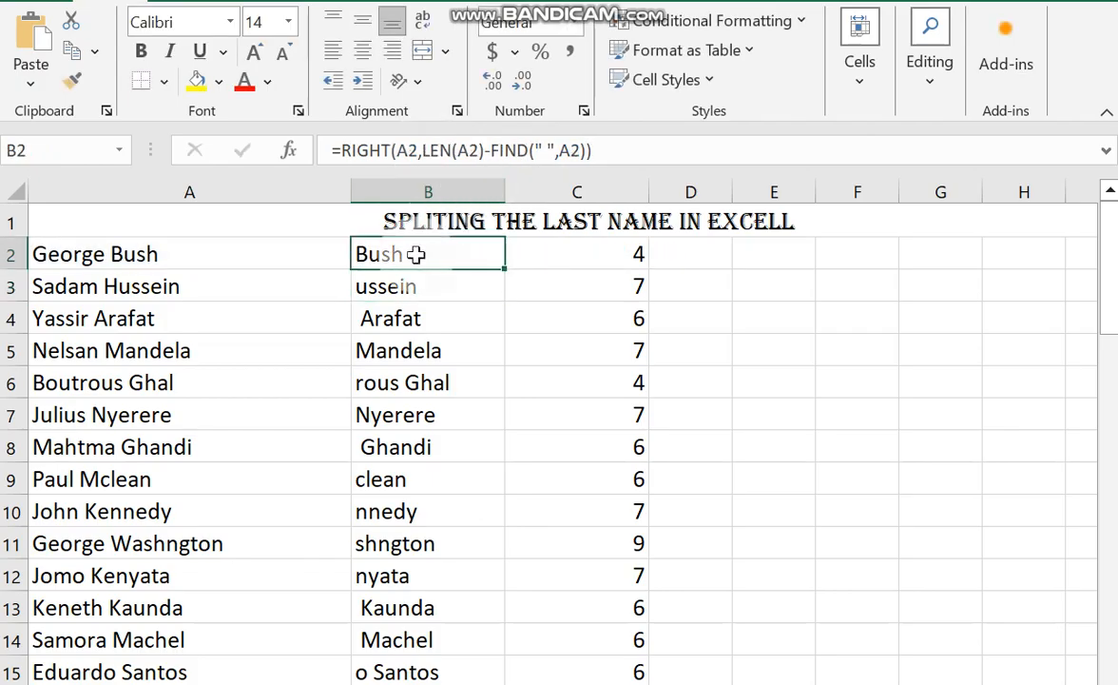
double_click(508, 272)
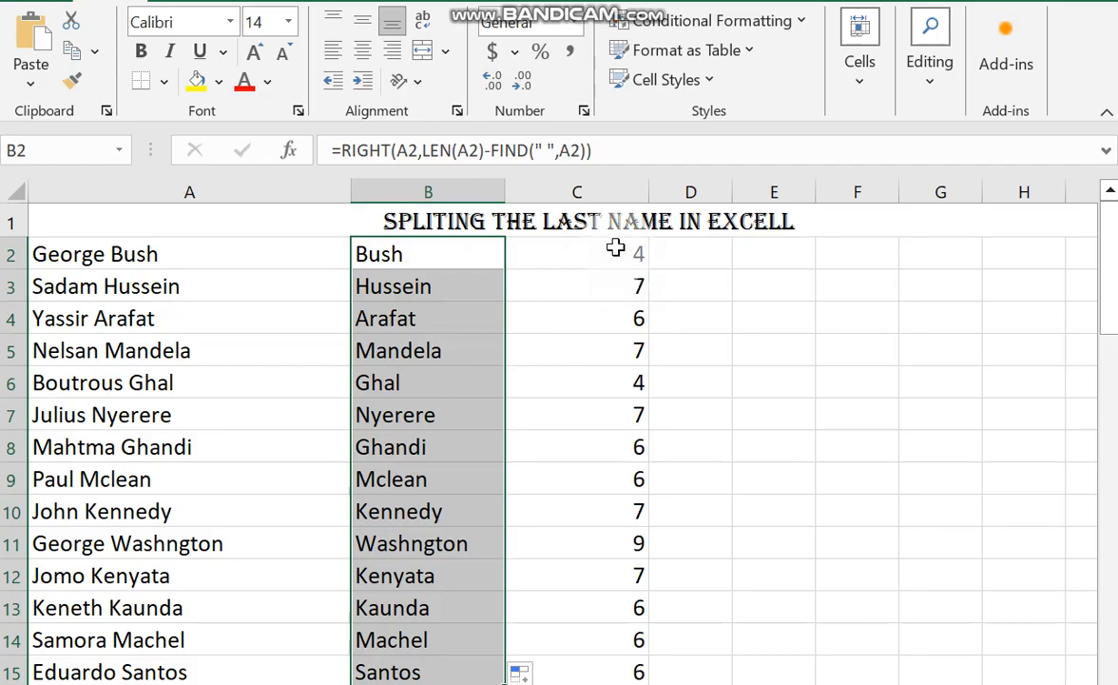
drag(616, 252, 615, 660)
key(Delete)
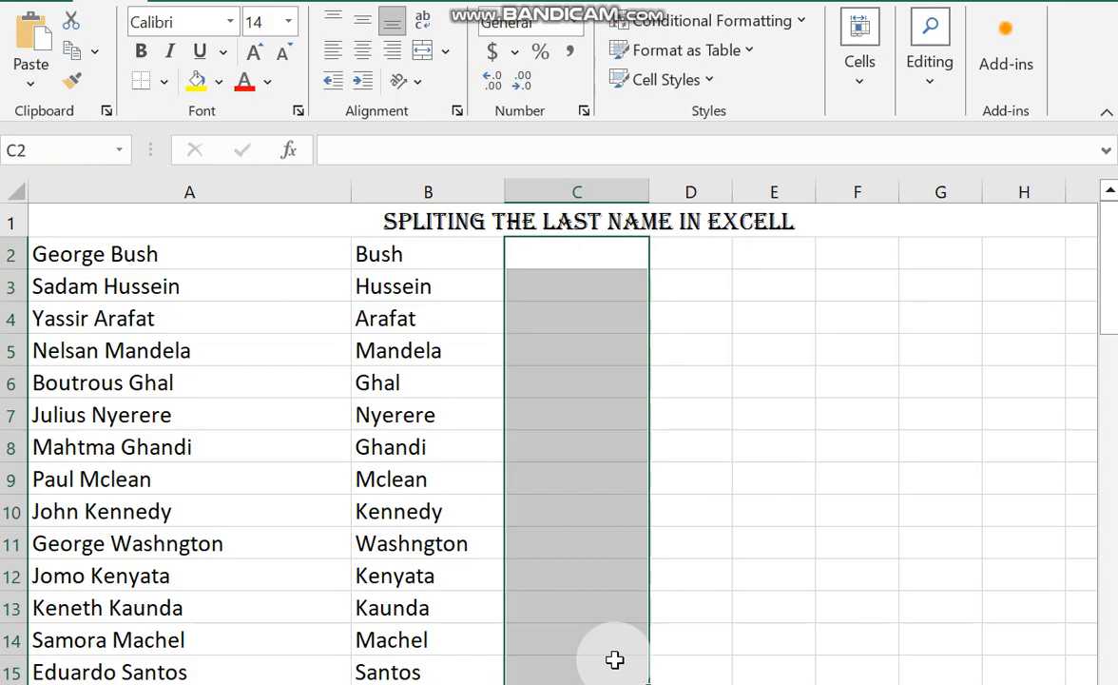
Enter =RIGHT(A2,LEN(A2)-FIND(" ",A2)) in C2 and fill it down through row 15.
click(555, 255)
text(=)
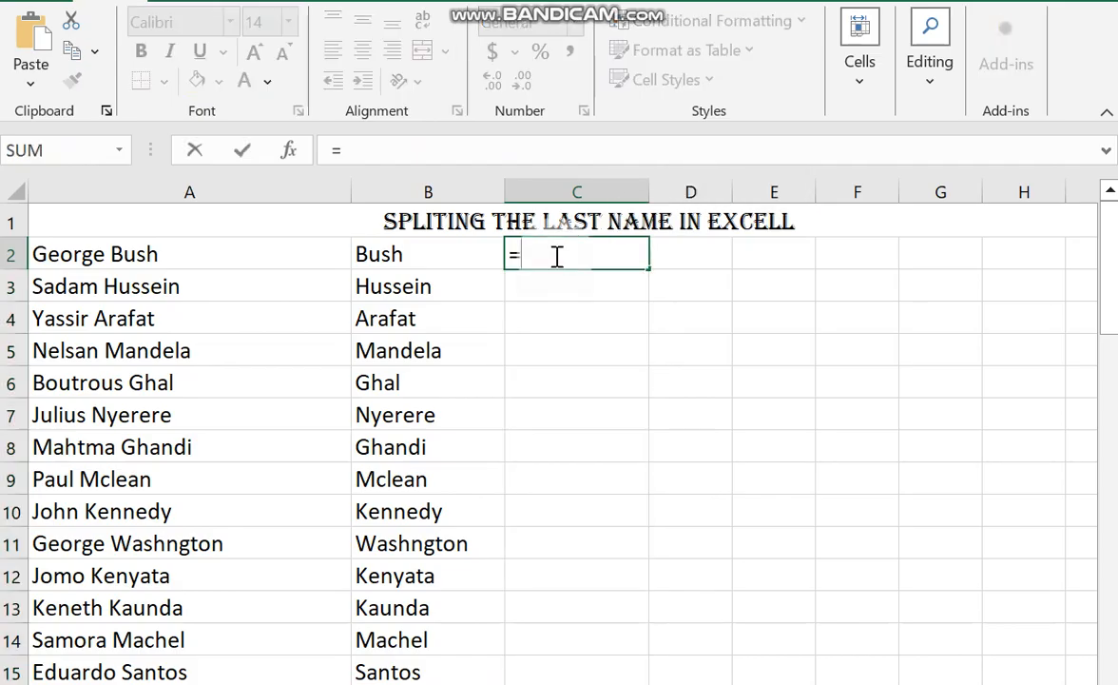
text(RIGHT)
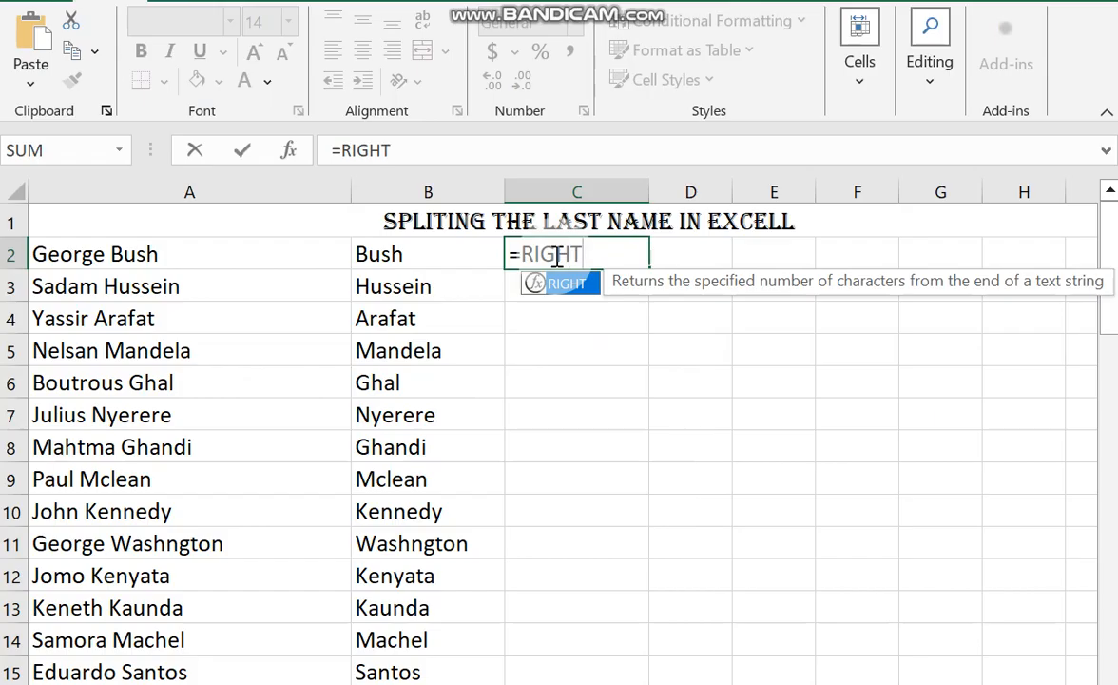
text(()
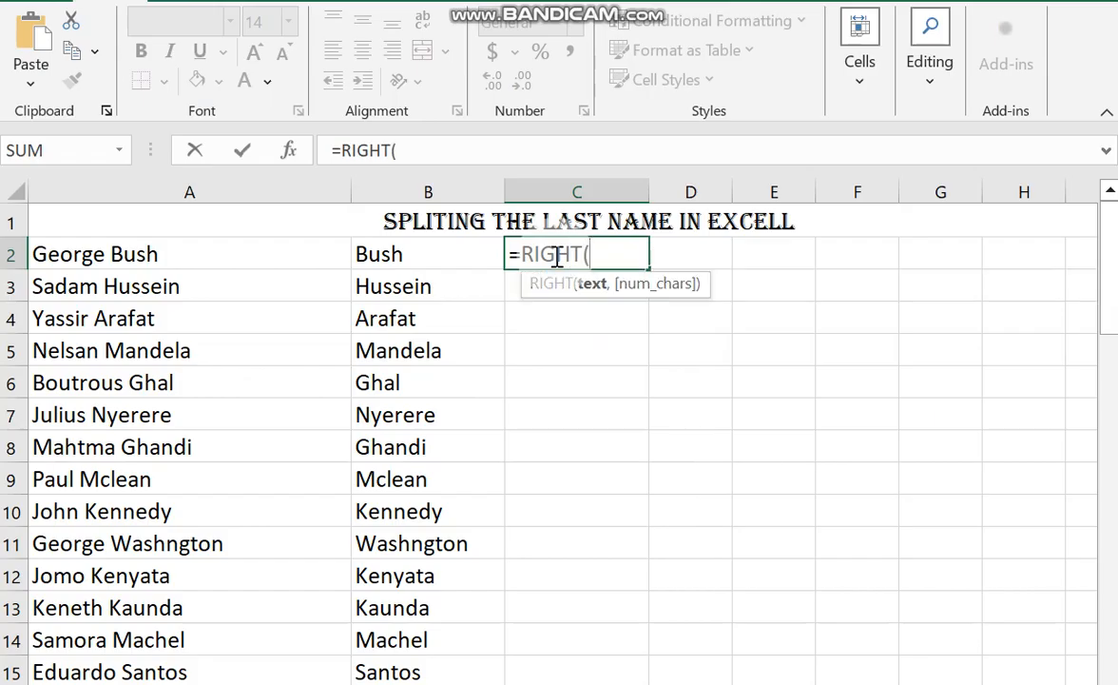
click(157, 255)
text(,)
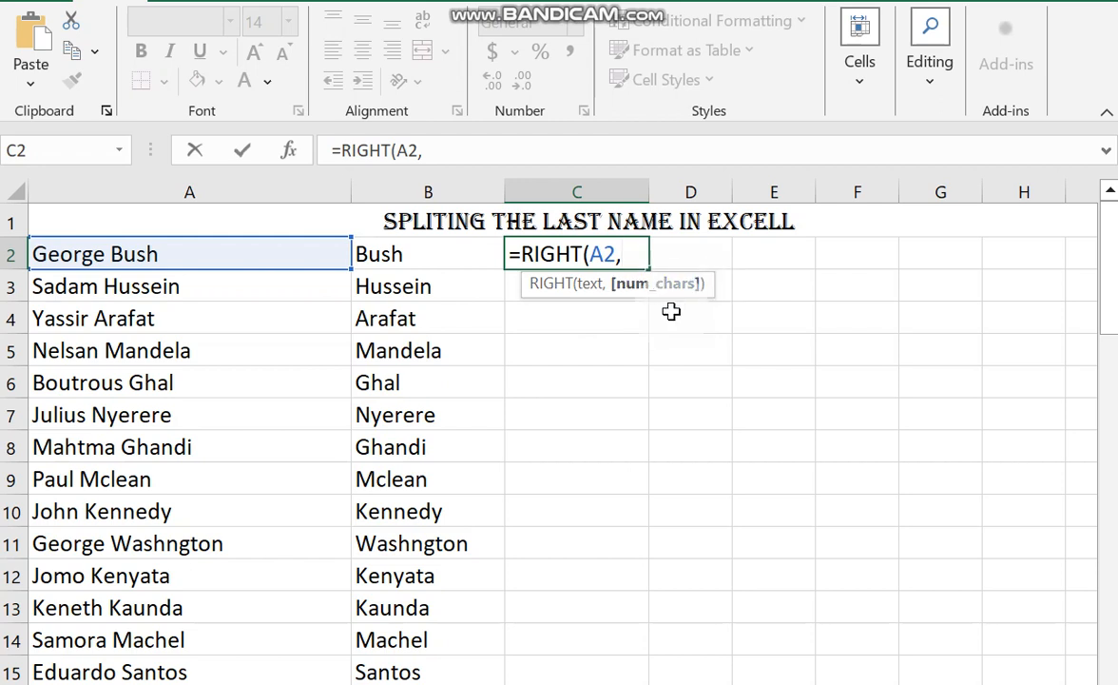
text(LEN()
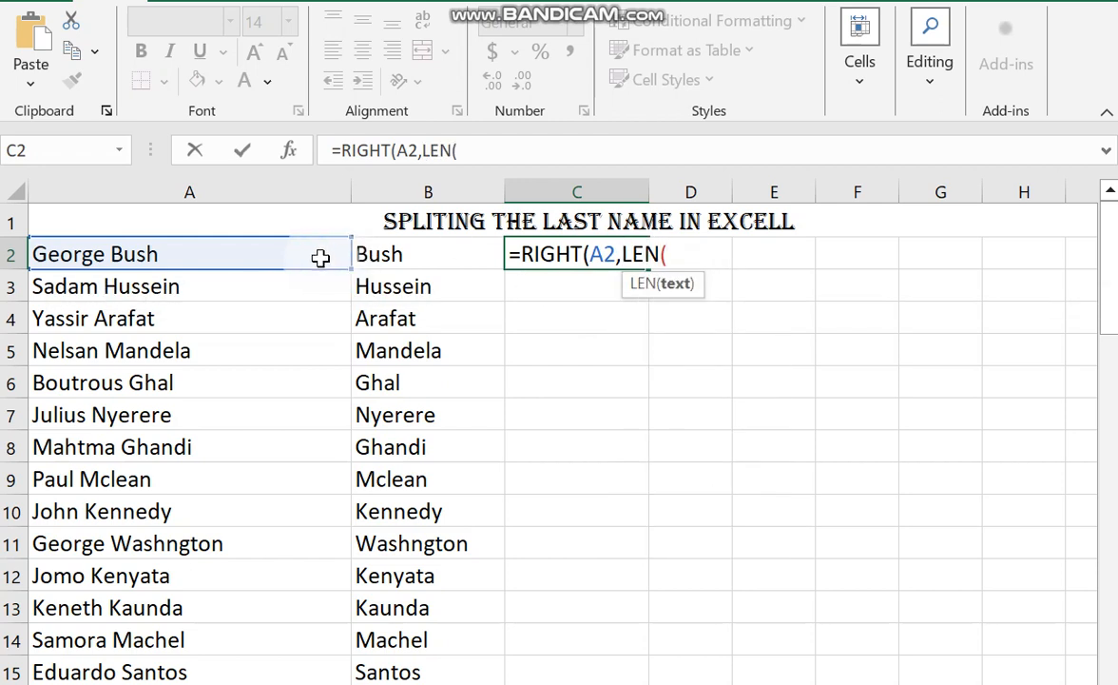
click(283, 255)
text()-)
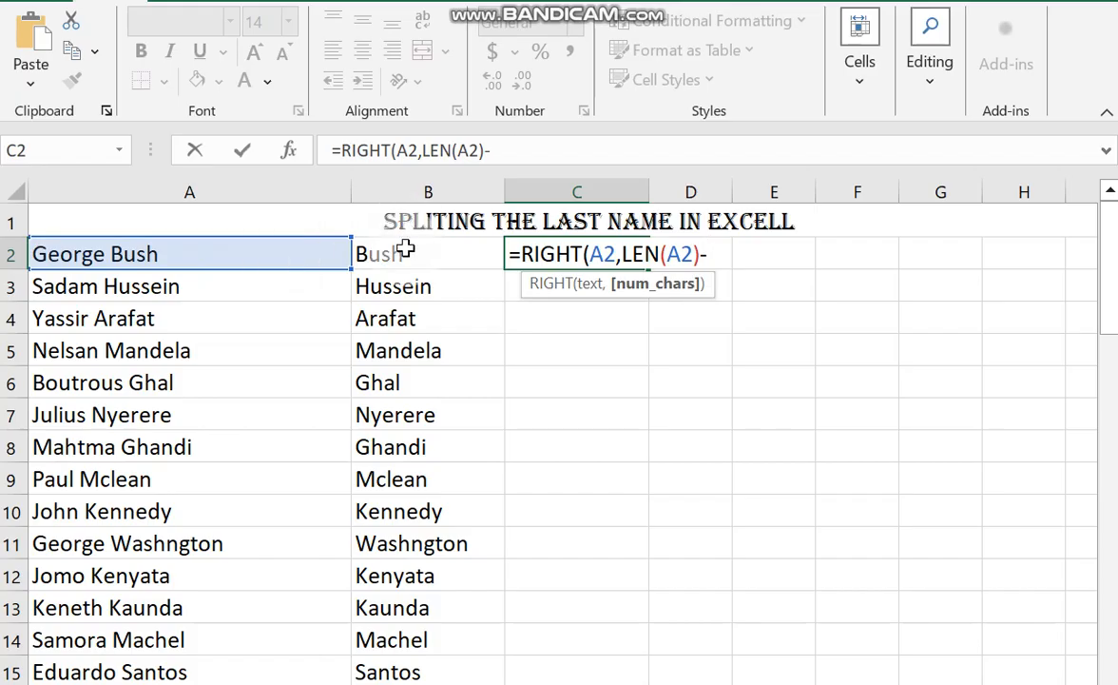
text(F)
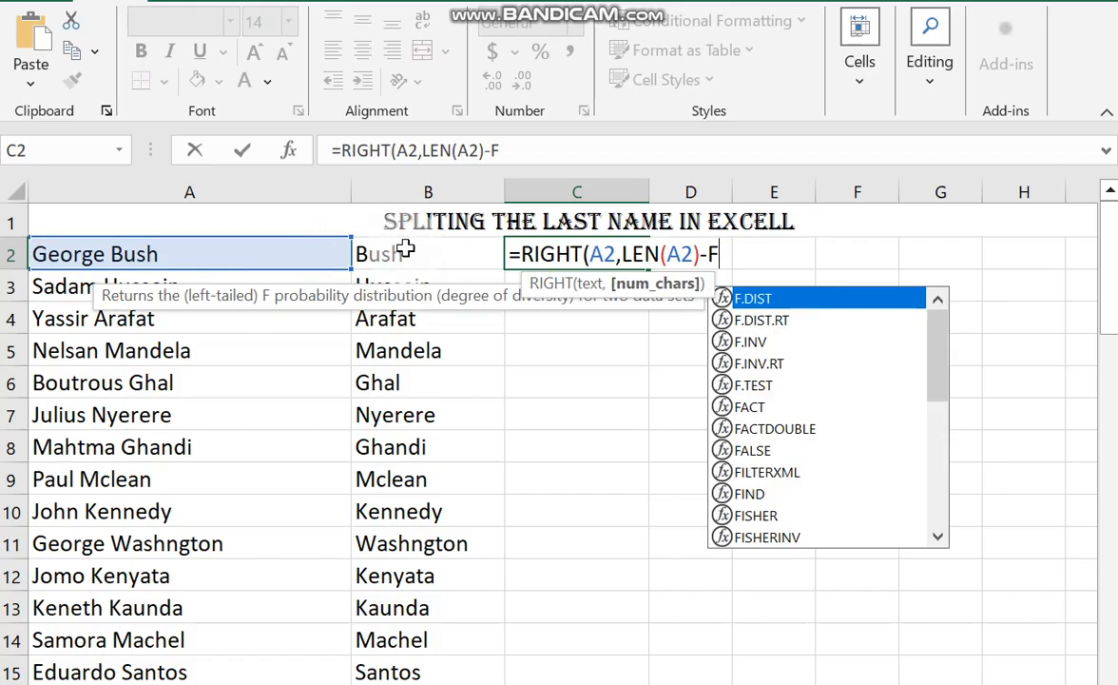
text(IND()
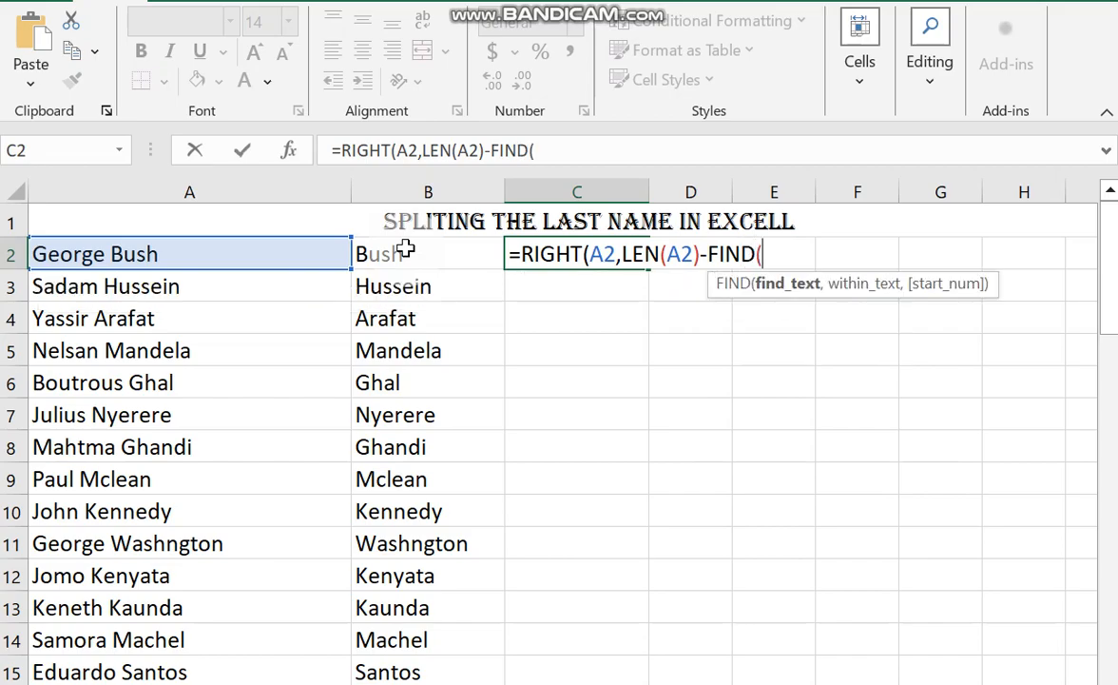
text(" ",)
click(221, 254)
text()))
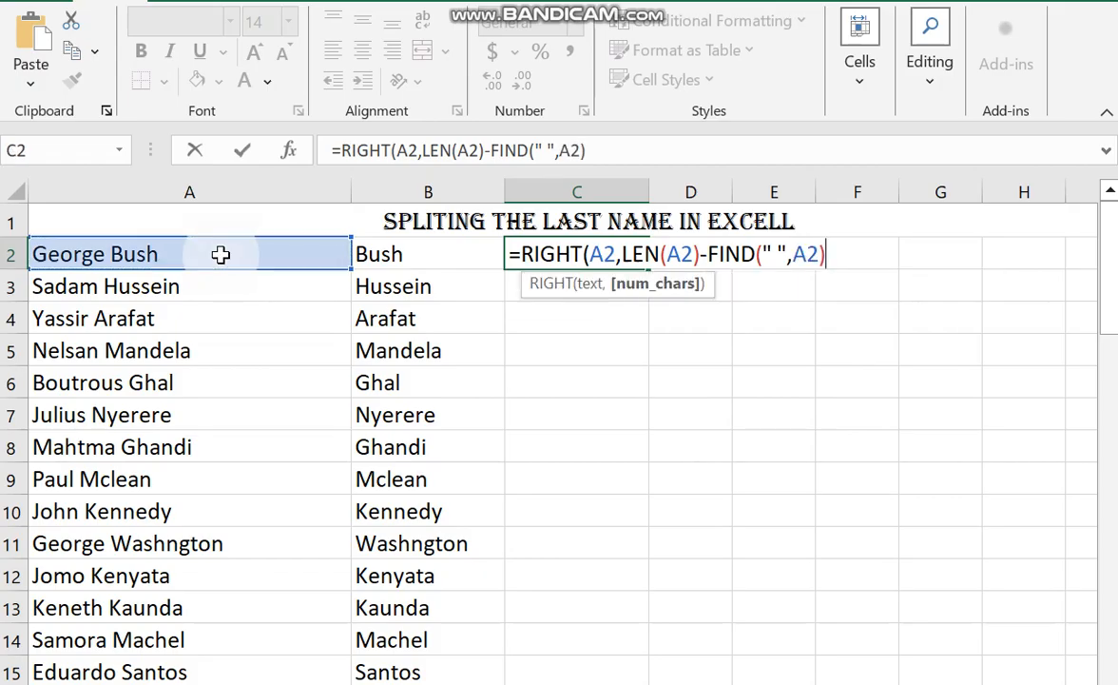
key(Return)
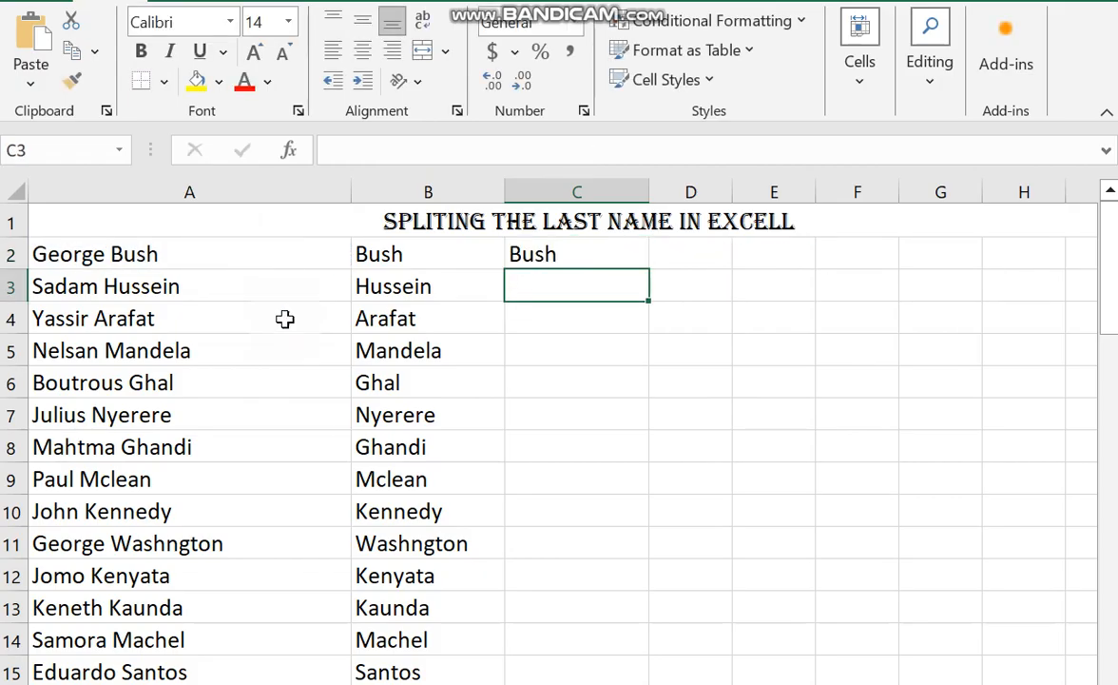
click(515, 254)
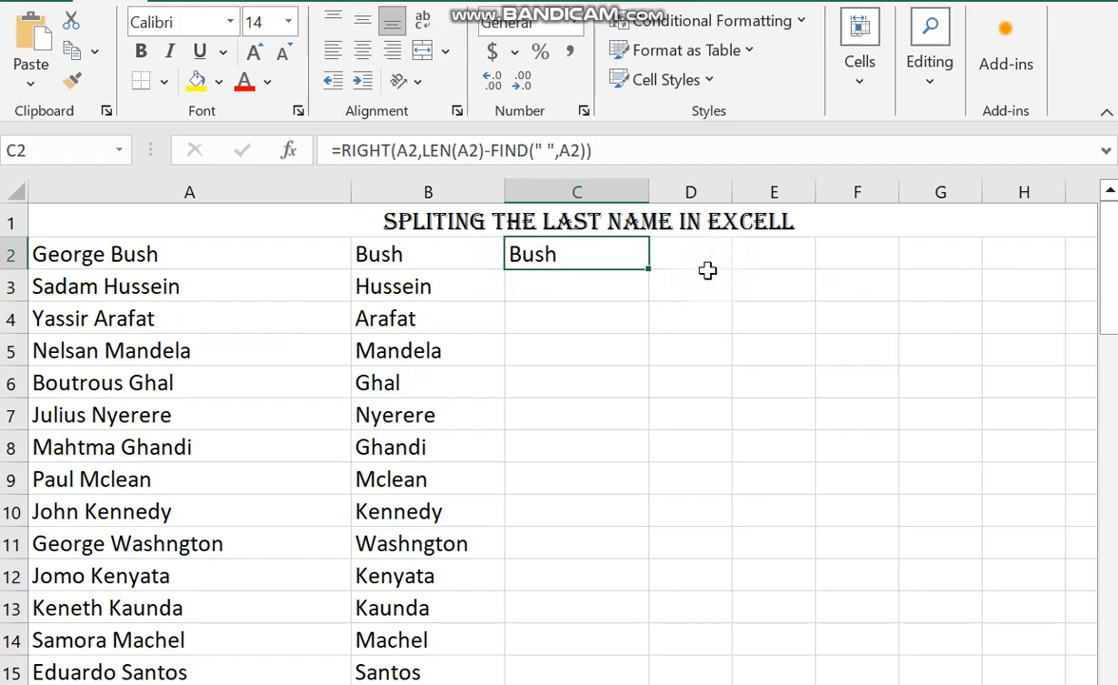
double_click(648, 267)
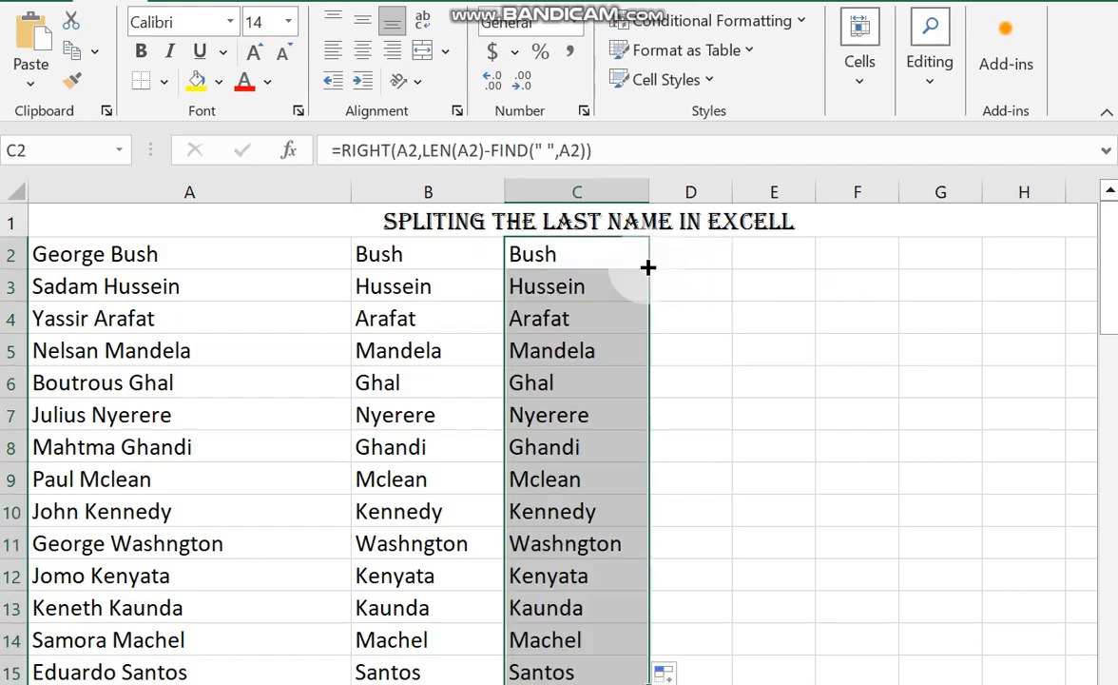